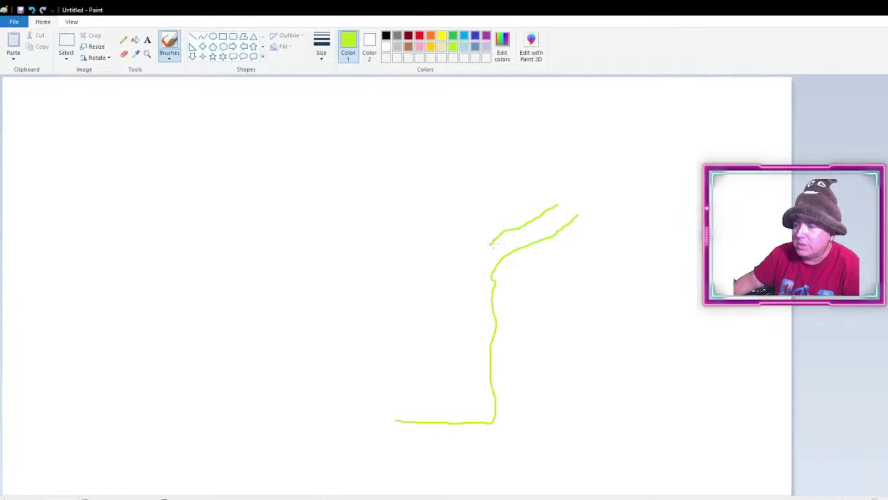
Complete the lime outline of the broccoli stalk with four branches spreading from its upper end.
drag(490, 231, 499, 196)
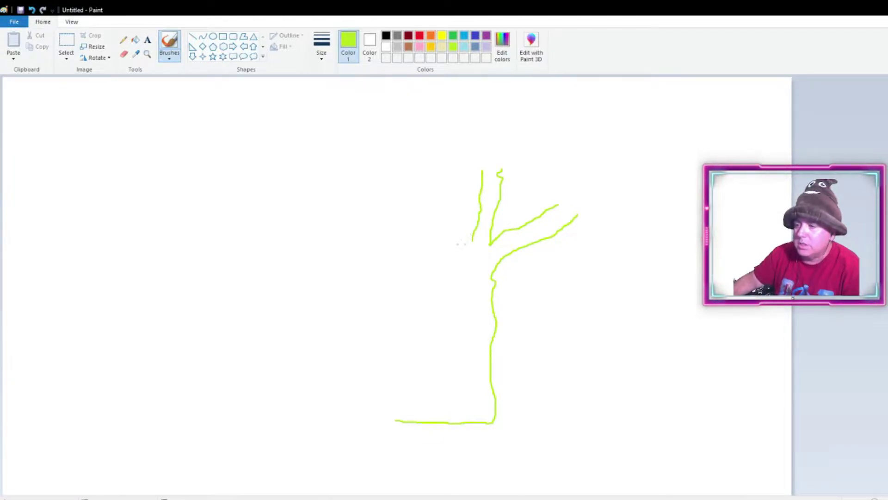
mouse_move(394, 415)
mouse_down()
mouse_move(392, 356)
mouse_move(416, 283)
mouse_move(336, 209)
mouse_move(375, 202)
mouse_move(425, 240)
mouse_move(417, 180)
mouse_move(450, 185)
mouse_move(472, 238)
mouse_up()
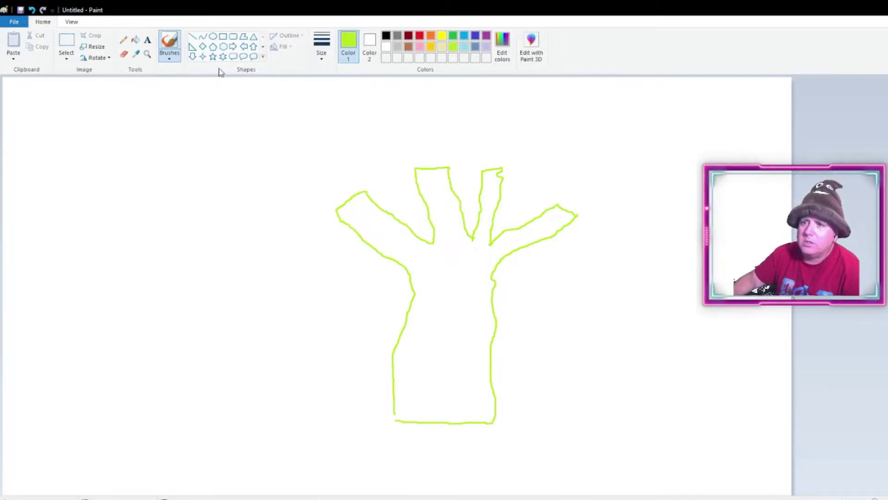
click(135, 39)
click(452, 279)
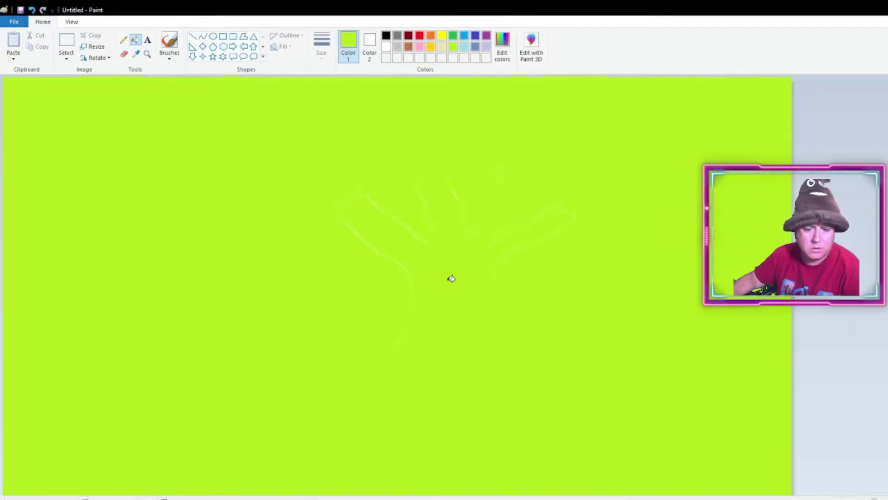
click(31, 10)
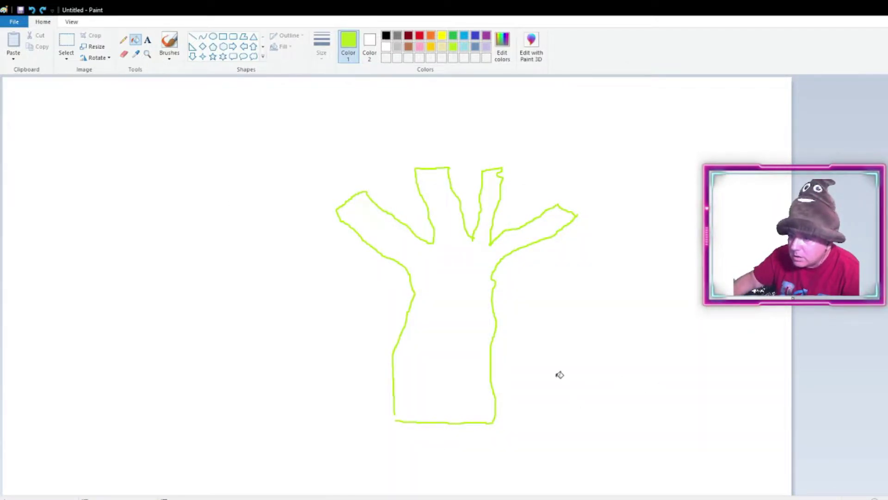
Close the gap at the outline's lower-left corner with the pencil and fill the stalk with lime.
click(123, 39)
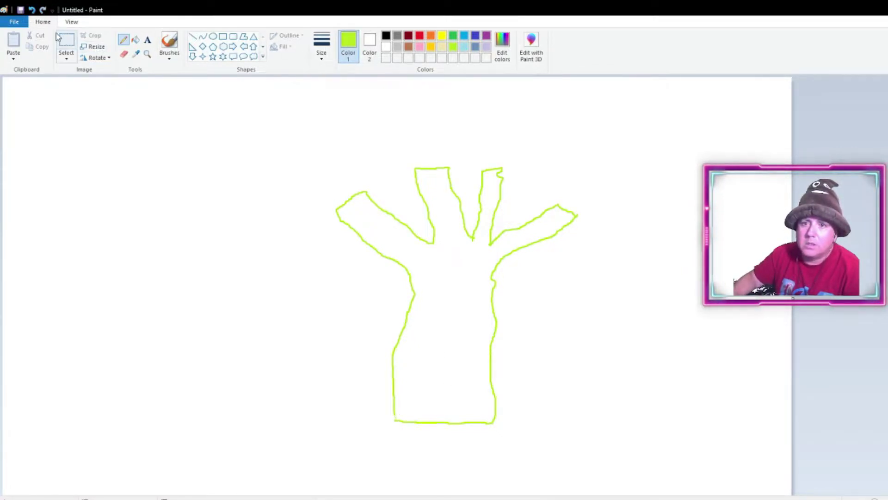
click(135, 39)
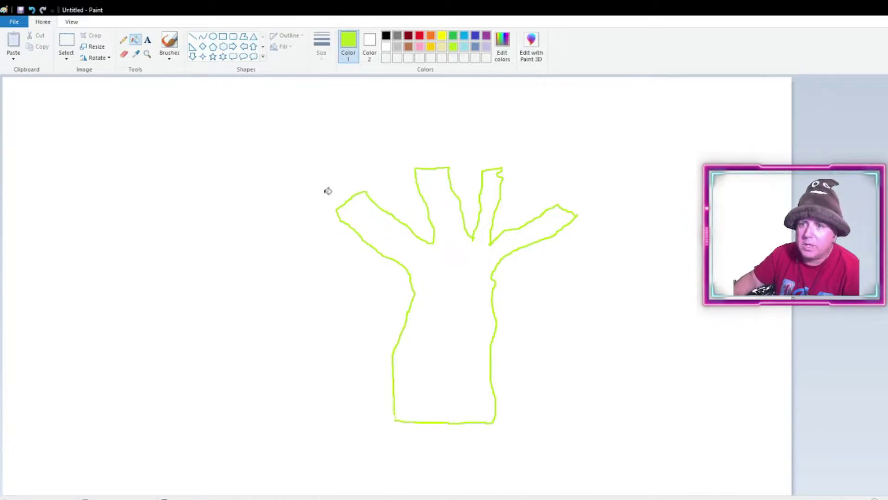
click(443, 271)
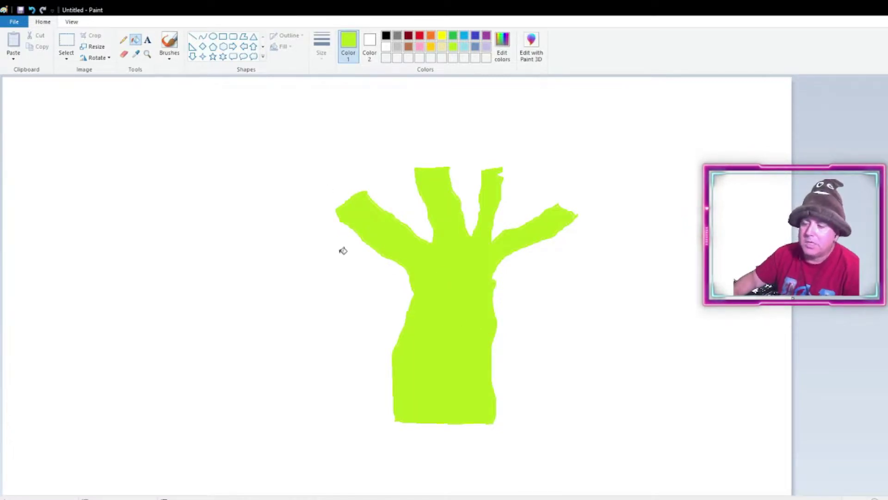
Outline a rounded, bumpy green floret around the rightmost branch with the pencil.
click(453, 36)
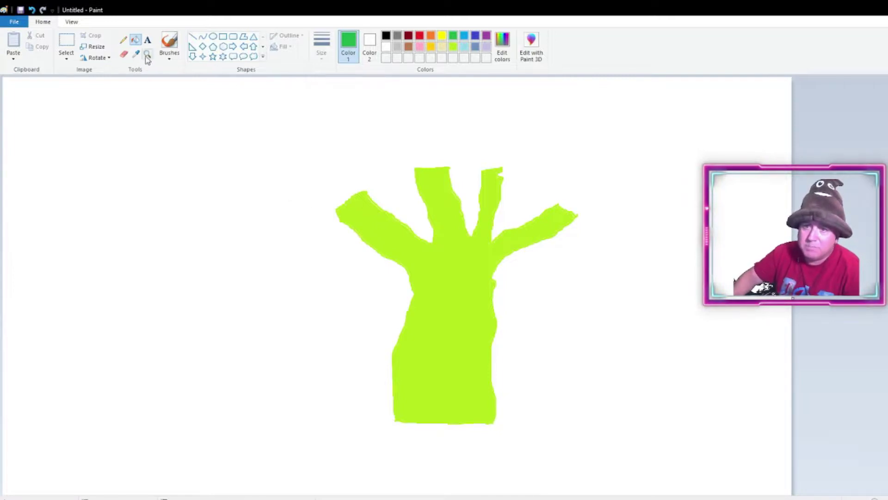
click(124, 41)
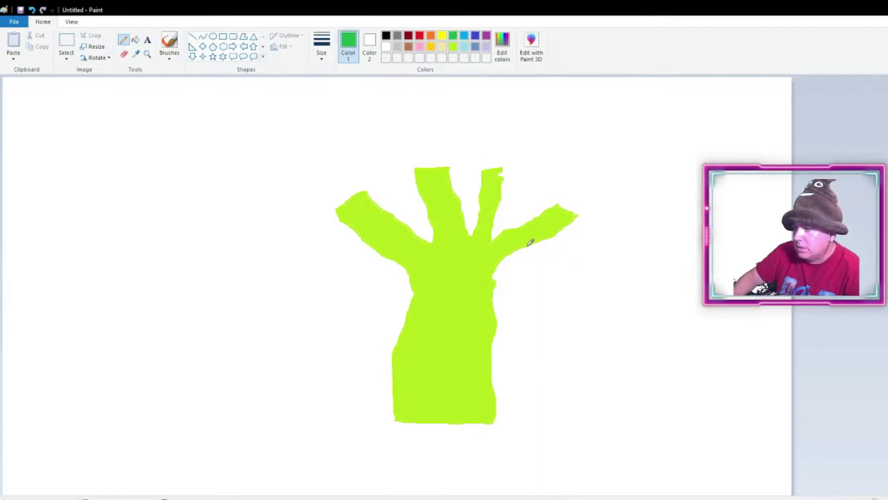
mouse_move(528, 245)
mouse_down()
mouse_move(556, 257)
mouse_move(589, 249)
mouse_move(600, 191)
mouse_move(582, 174)
mouse_move(546, 169)
mouse_move(520, 198)
mouse_move(523, 223)
mouse_up()
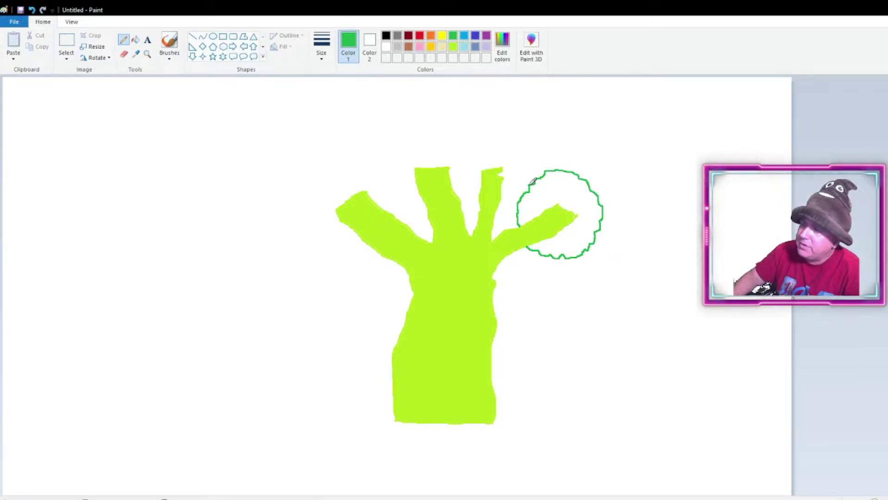
Outline rounded green florets around the other three branches, redoing the one beside the rightmost floret.
mouse_move(530, 184)
mouse_down()
mouse_move(500, 141)
mouse_move(459, 153)
mouse_move(460, 176)
mouse_move(451, 183)
mouse_move(480, 193)
mouse_up()
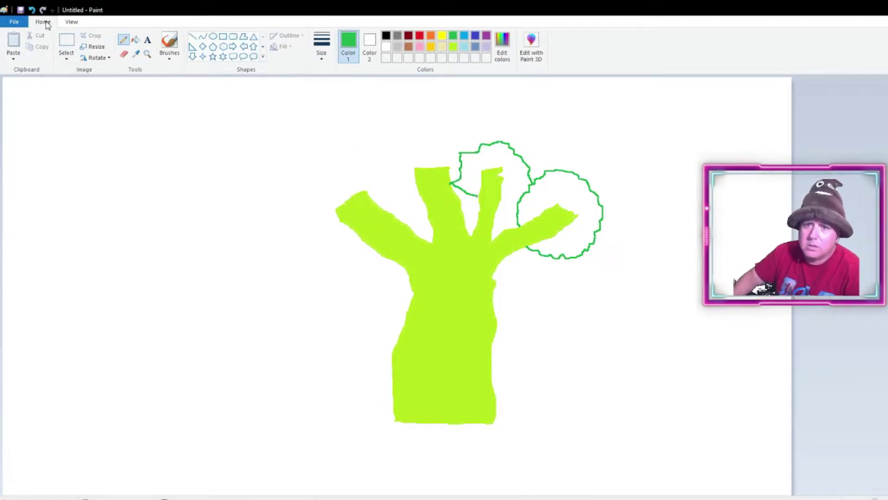
click(33, 12)
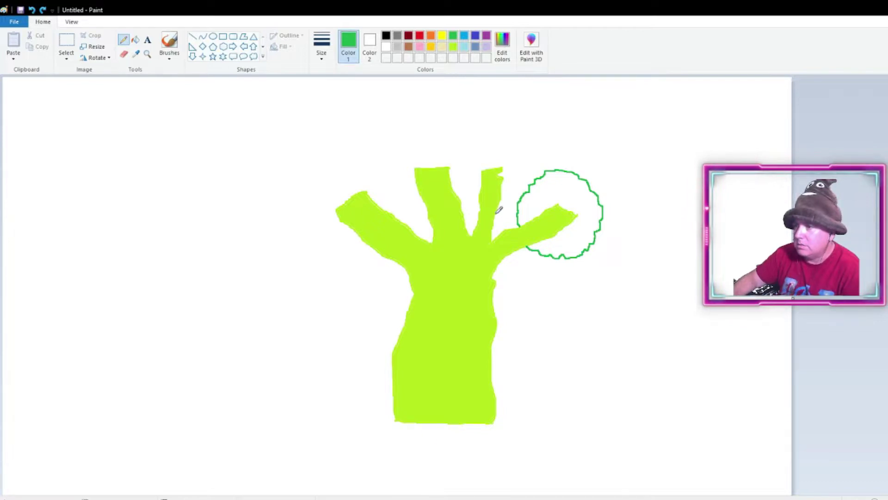
mouse_move(495, 214)
mouse_down()
mouse_move(528, 190)
mouse_move(524, 163)
mouse_move(500, 144)
mouse_move(467, 153)
mouse_move(478, 210)
mouse_up()
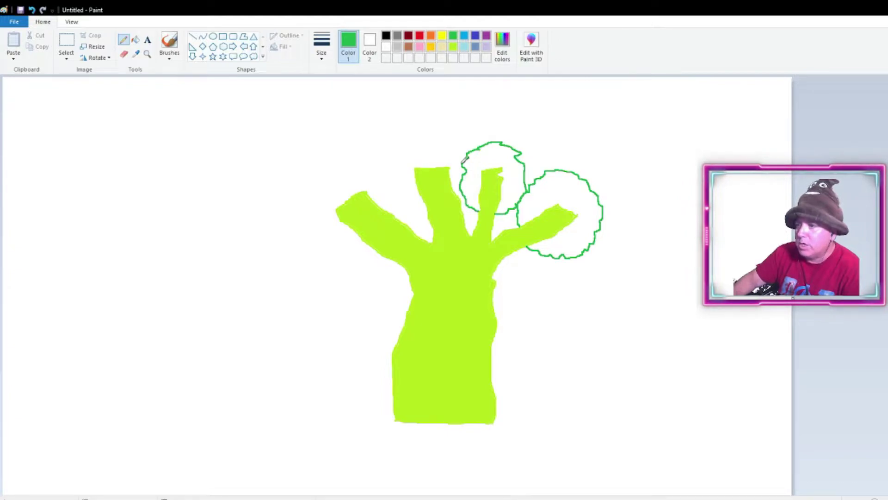
mouse_move(469, 153)
mouse_down()
mouse_move(432, 136)
mouse_move(401, 151)
mouse_move(393, 166)
mouse_move(400, 203)
mouse_move(421, 218)
mouse_move(431, 213)
mouse_up()
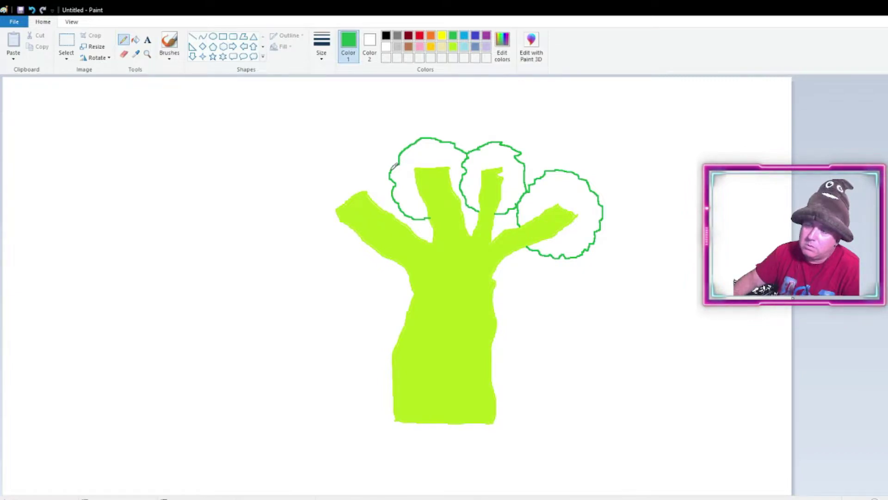
mouse_move(393, 170)
mouse_down()
mouse_move(357, 164)
mouse_move(326, 174)
mouse_move(308, 213)
mouse_move(326, 268)
mouse_move(362, 274)
mouse_move(393, 258)
mouse_up()
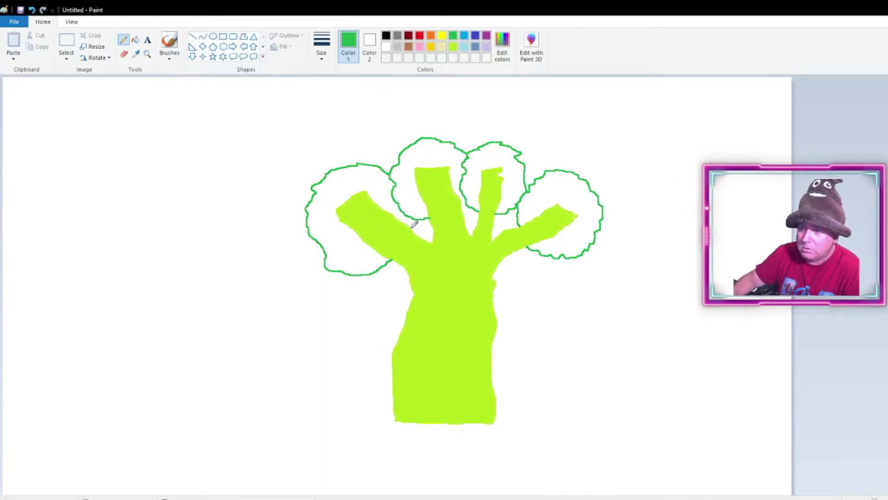
Close the gaps between the branches in green and add a larger contour around the second floret from the right.
drag(412, 227, 418, 216)
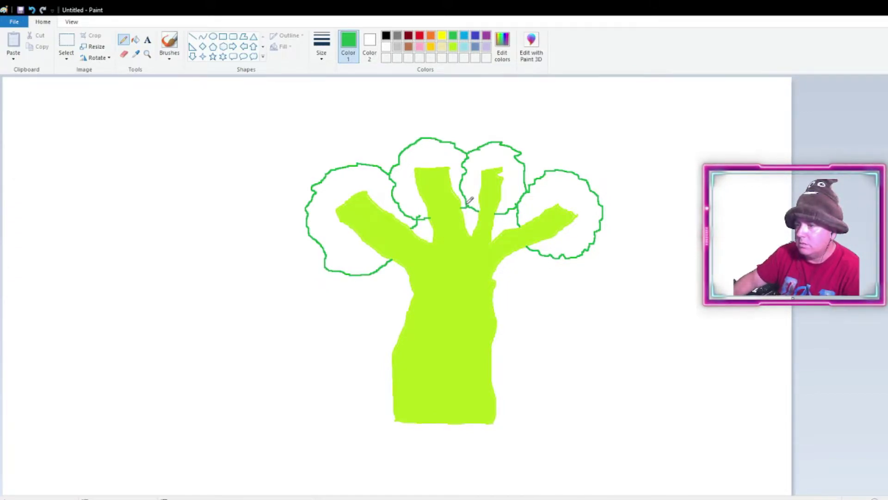
drag(493, 228, 520, 208)
mouse_move(539, 178)
mouse_down()
mouse_move(525, 137)
mouse_move(485, 130)
mouse_move(461, 146)
mouse_move(456, 184)
mouse_up()
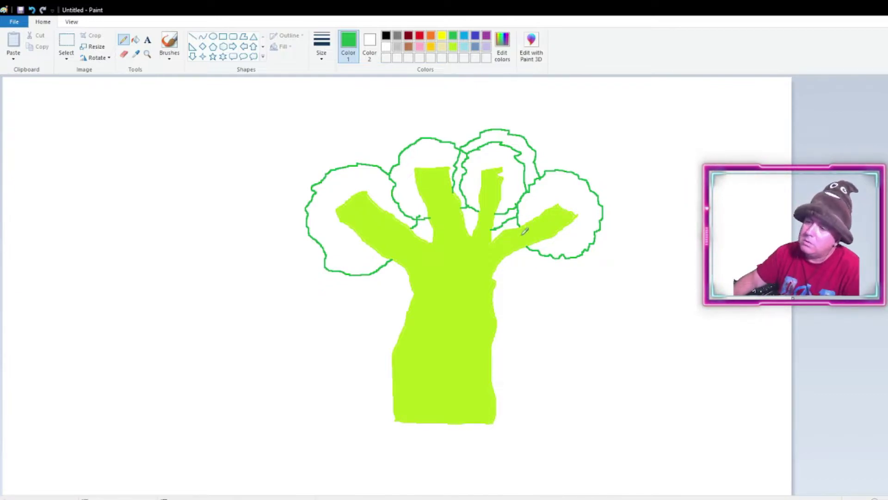
Fill all the floret areas around the four branches with green, including the gaps between the double contours.
click(135, 40)
click(351, 234)
click(414, 185)
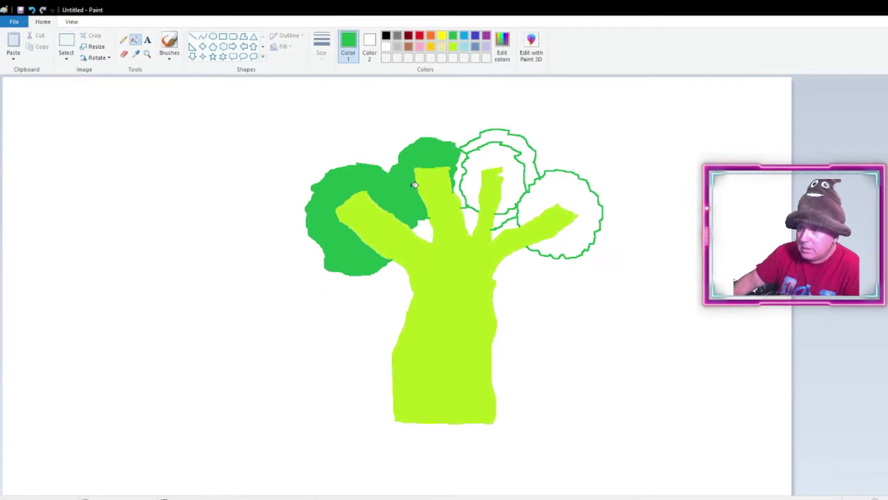
click(465, 171)
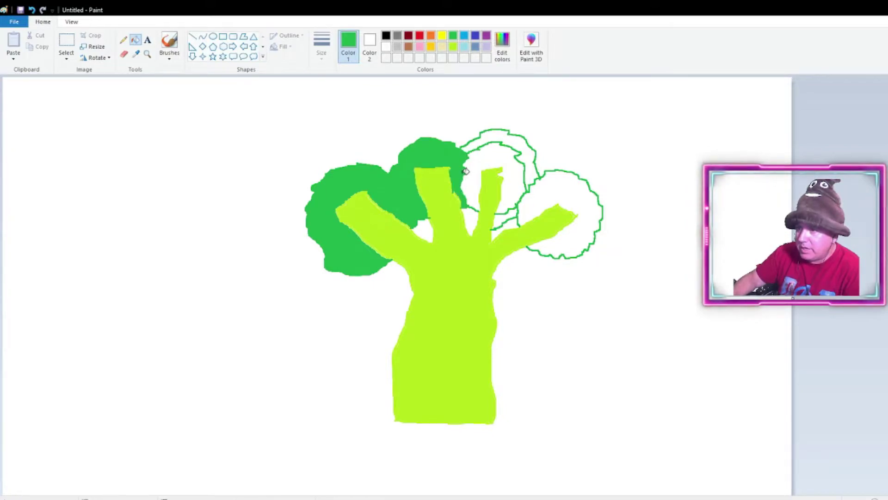
click(487, 141)
click(482, 160)
click(555, 188)
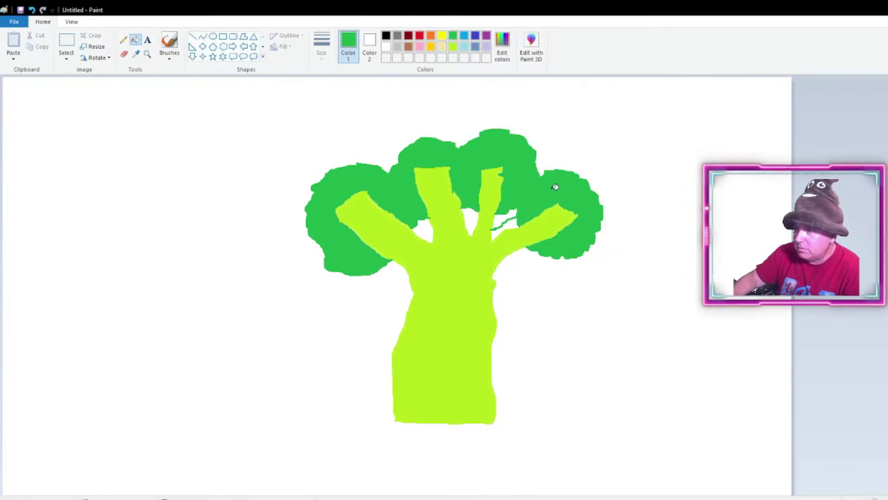
click(504, 216)
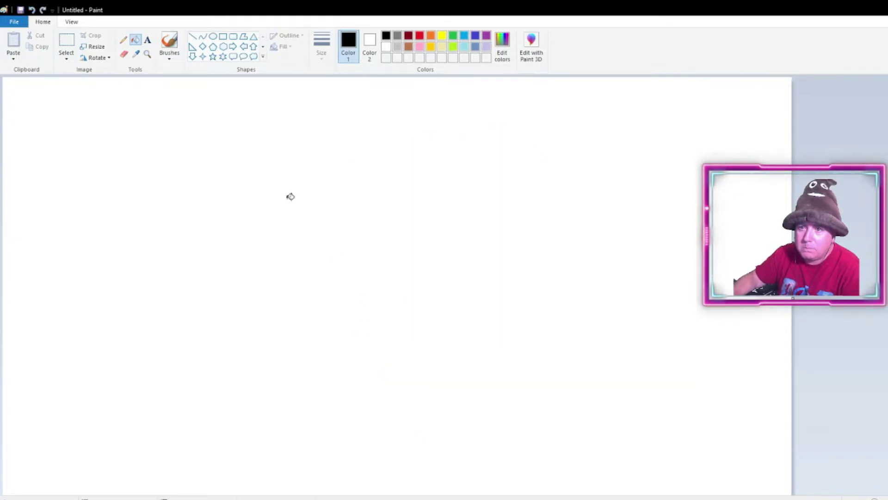
Draw the curved base and right side of a new broccoli stalk in lime on the blank canvas with the pencil.
click(123, 39)
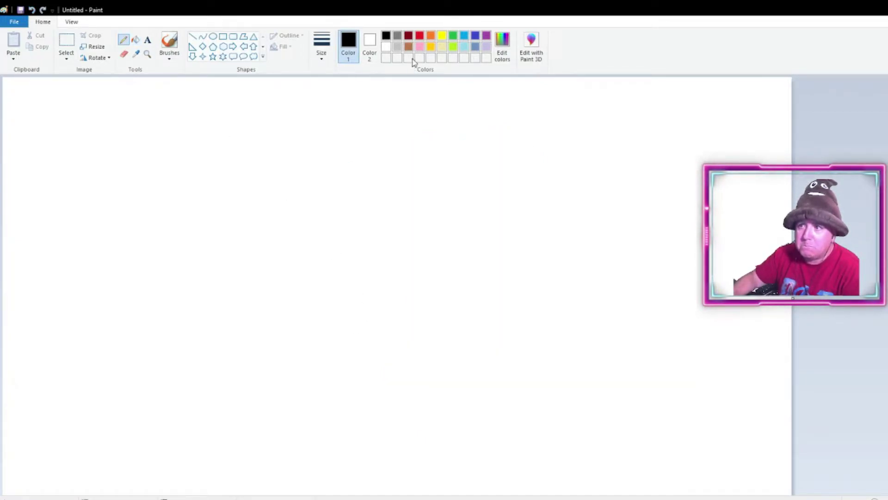
click(453, 46)
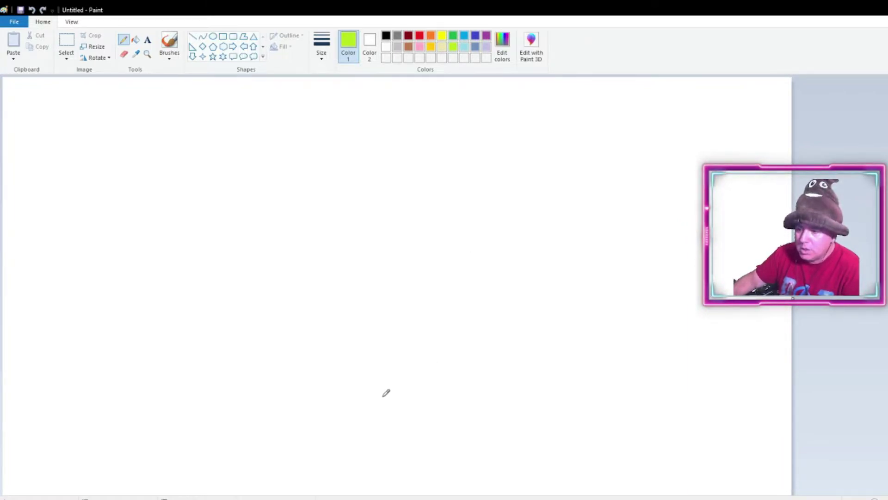
mouse_move(382, 396)
mouse_down()
mouse_move(447, 407)
mouse_move(483, 392)
mouse_move(490, 308)
mouse_move(478, 231)
mouse_move(519, 208)
mouse_move(545, 167)
mouse_up()
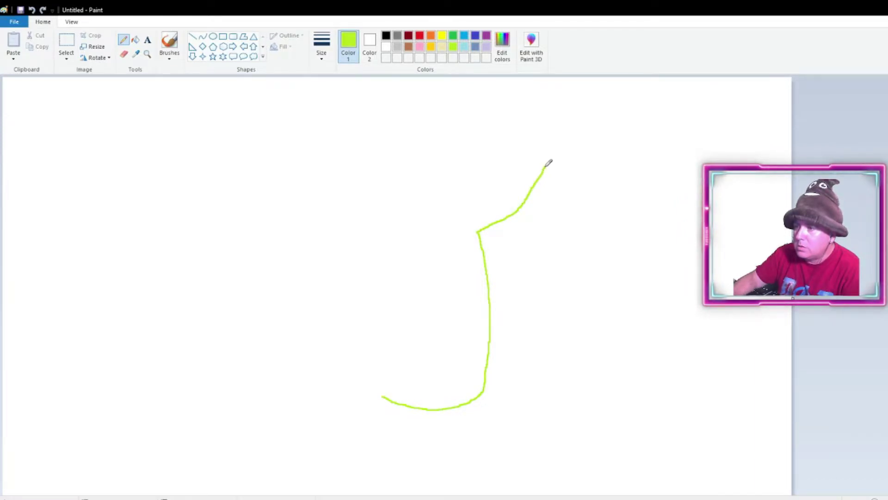
mouse_move(386, 392)
mouse_down()
mouse_move(377, 352)
mouse_move(423, 230)
mouse_move(399, 197)
mouse_move(391, 141)
mouse_up()
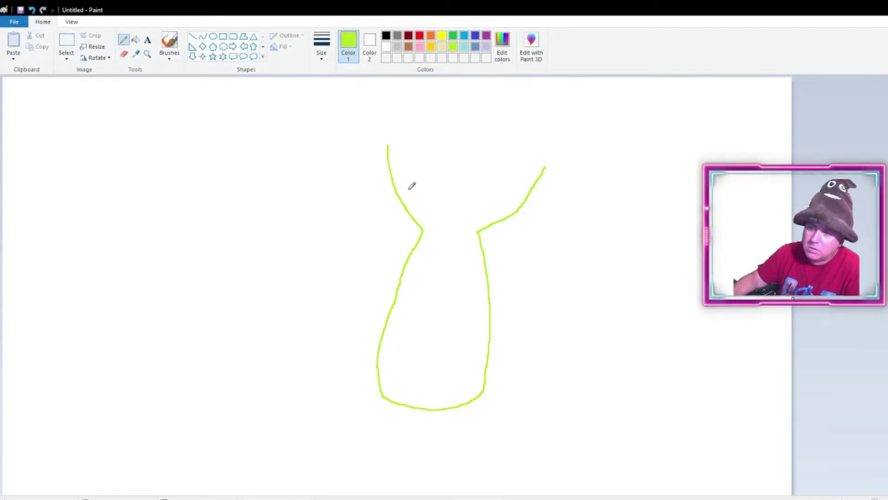
click(31, 10)
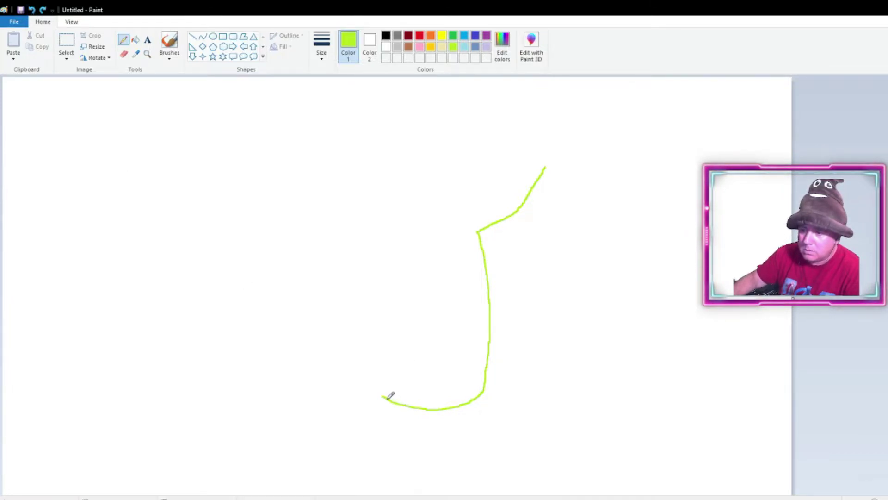
mouse_move(385, 394)
mouse_down()
mouse_move(373, 346)
mouse_move(412, 234)
mouse_move(378, 190)
mouse_move(364, 142)
mouse_up()
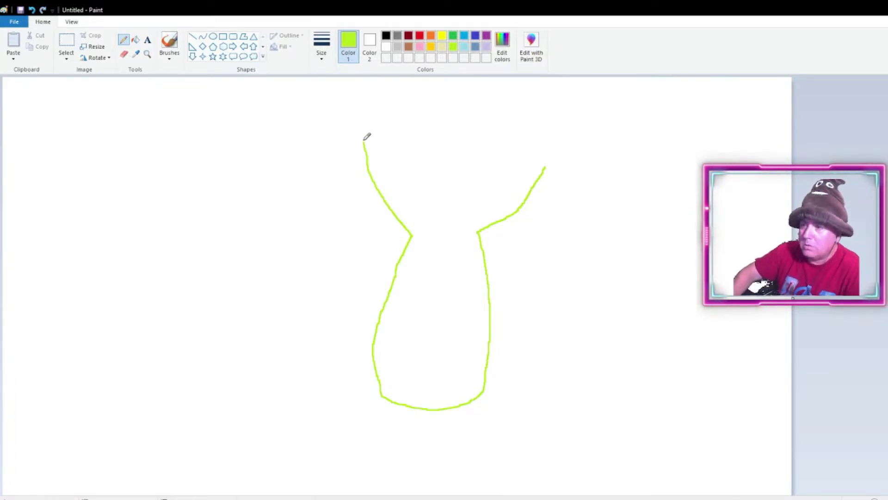
click(31, 10)
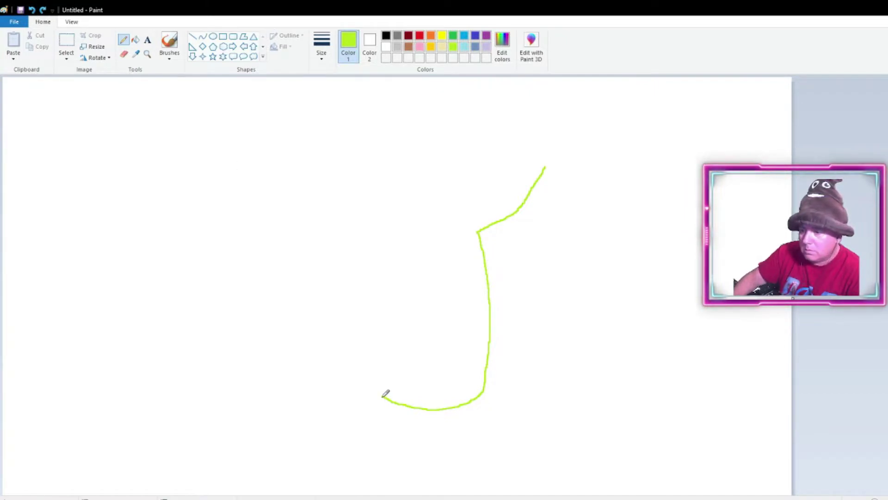
Draw the stalk's bulging left side in lime and close its upper edge with three scallops.
mouse_move(384, 395)
mouse_down()
mouse_move(371, 305)
mouse_move(408, 230)
mouse_move(387, 205)
mouse_move(369, 141)
mouse_up()
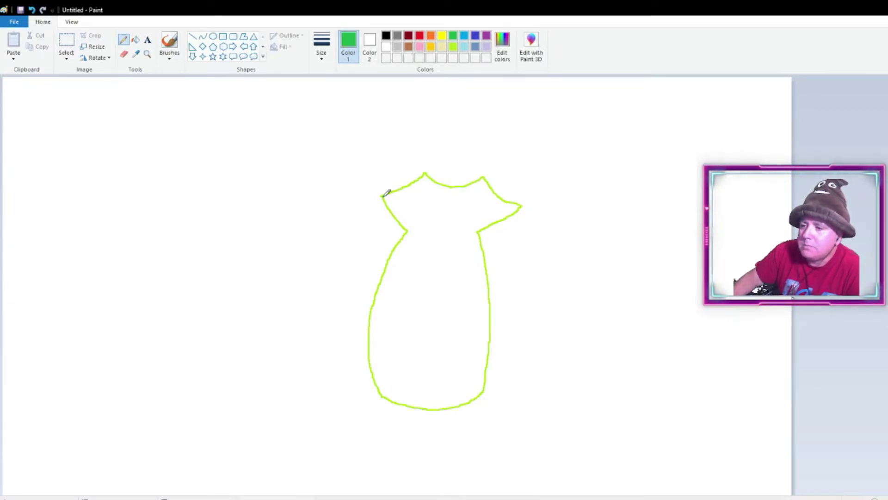
Outline a three-lobed crown above the stalk in green and fill it with the same green.
mouse_move(382, 196)
mouse_down()
mouse_move(343, 193)
mouse_move(331, 177)
mouse_move(326, 130)
mouse_move(335, 116)
mouse_move(356, 102)
mouse_move(413, 109)
mouse_move(468, 96)
mouse_move(494, 119)
mouse_move(548, 121)
mouse_move(566, 145)
mouse_move(575, 189)
mouse_move(559, 207)
mouse_move(521, 204)
mouse_up()
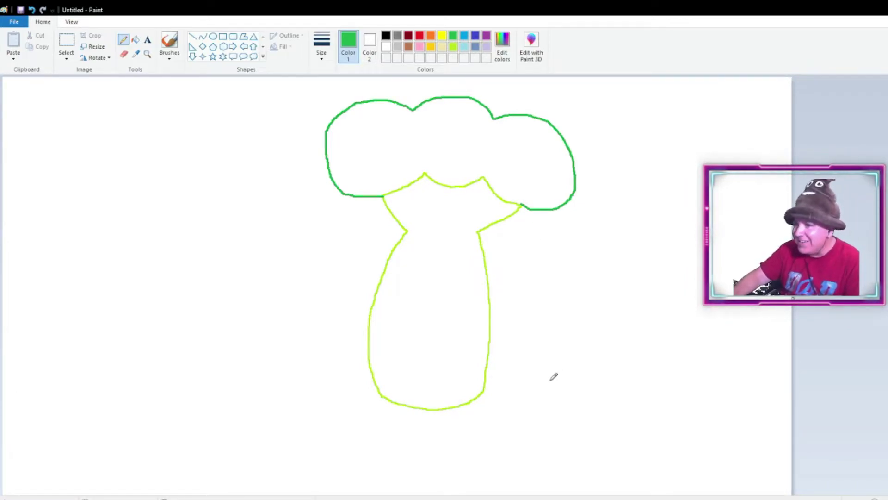
click(136, 40)
click(398, 135)
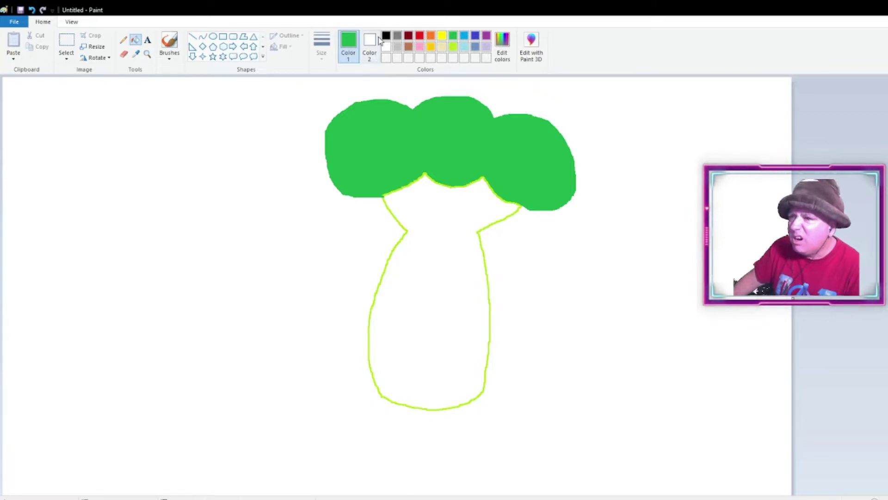
Mix a darker custom green and pencil short separating lines between the three lobes of the crown.
click(503, 41)
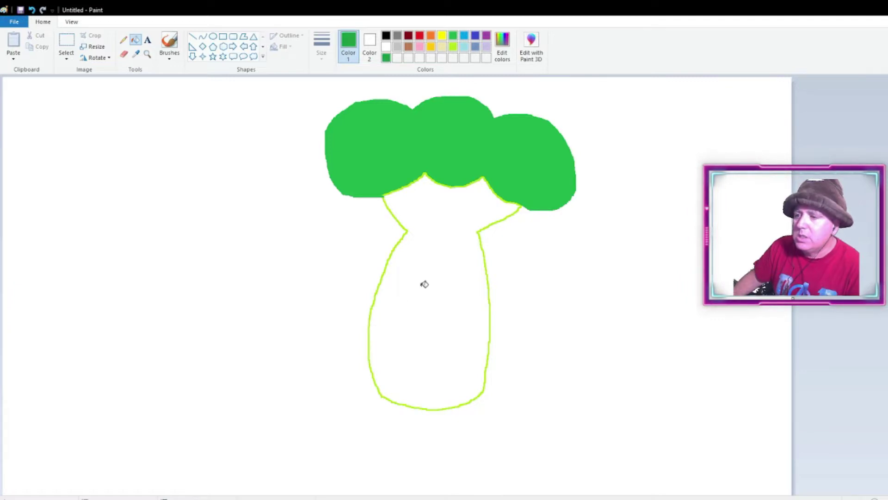
click(124, 41)
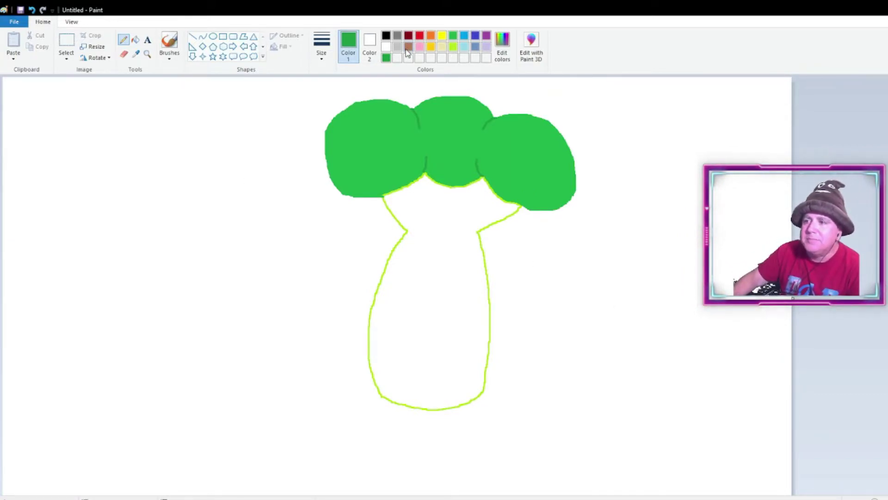
Fill the stalk below the green crown with lime.
click(453, 47)
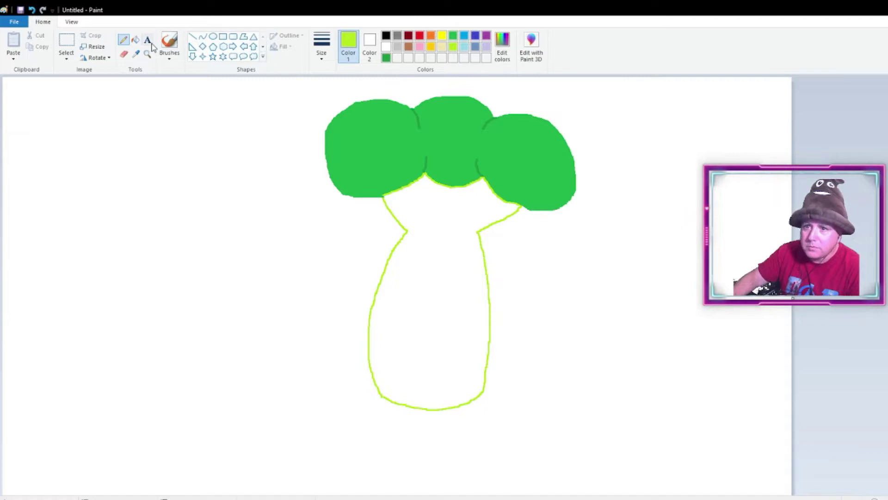
click(135, 40)
click(395, 236)
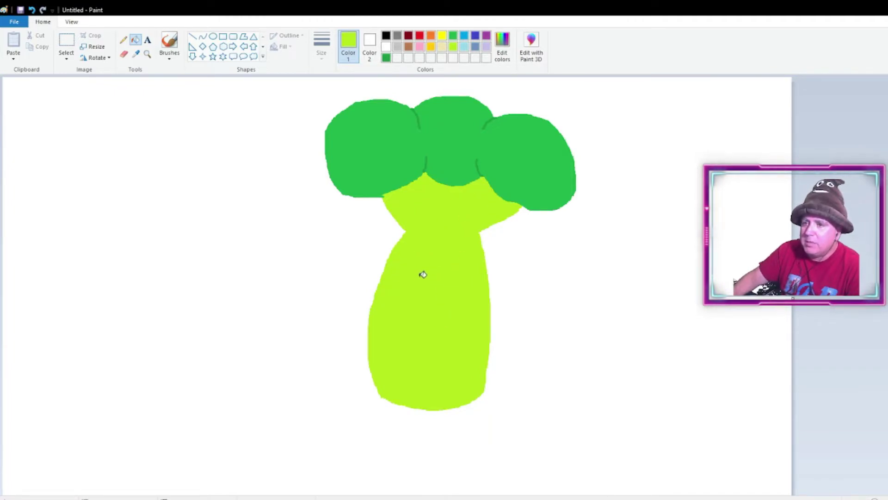
click(385, 46)
click(122, 41)
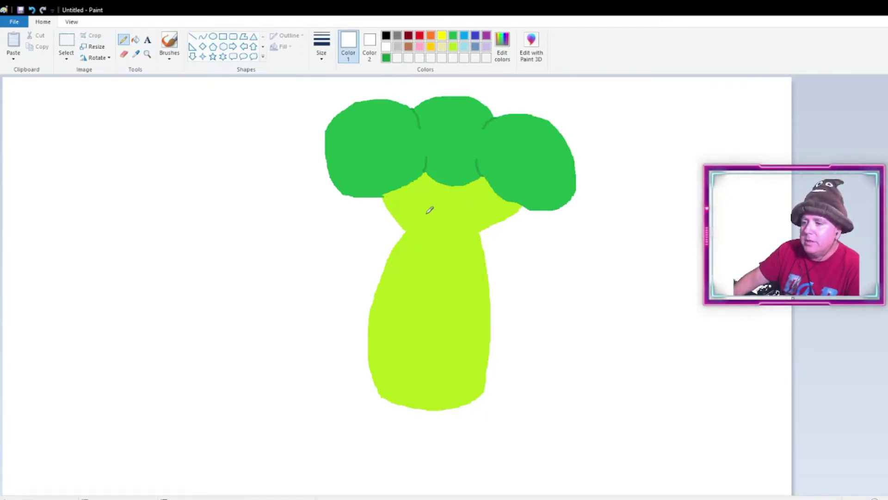
mouse_move(426, 207)
mouse_down()
mouse_move(407, 209)
mouse_move(398, 231)
mouse_move(404, 246)
mouse_move(428, 247)
mouse_move(437, 222)
mouse_move(428, 207)
mouse_up()
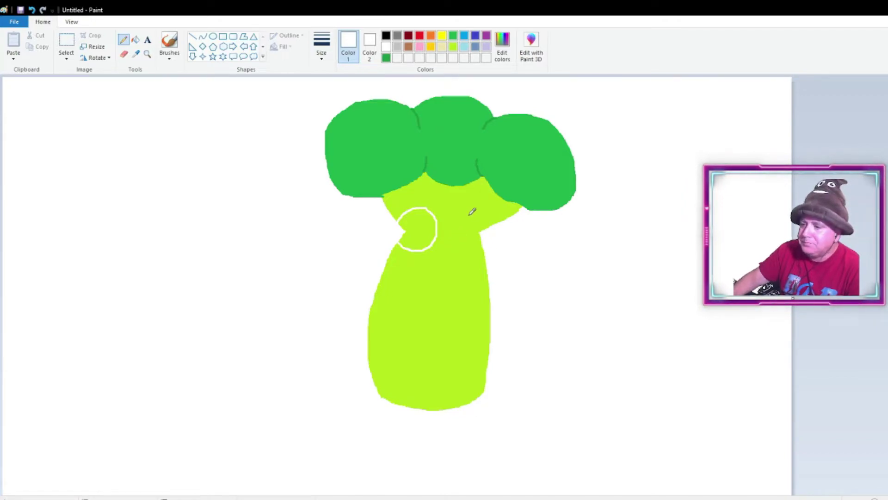
click(32, 9)
Outline two round eyes side by side in light gray across the stalk's narrow neck and fill them white.
click(399, 47)
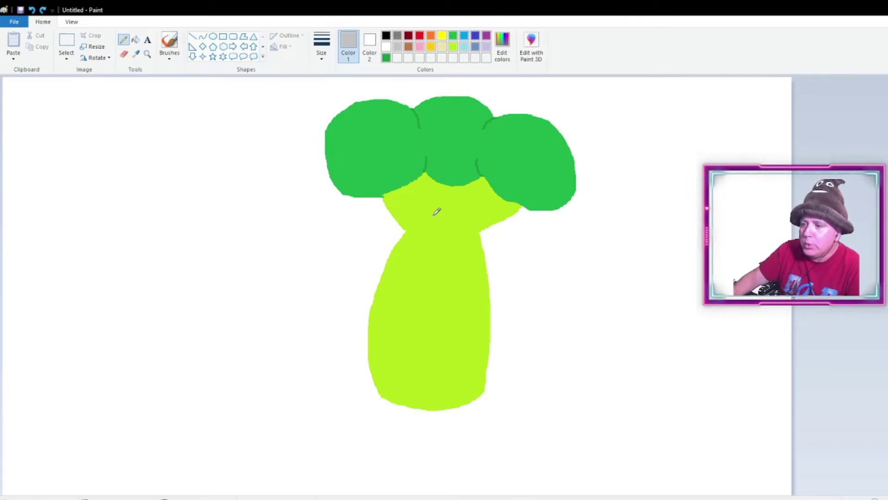
mouse_move(400, 210)
mouse_down()
mouse_move(392, 236)
mouse_move(416, 247)
mouse_up()
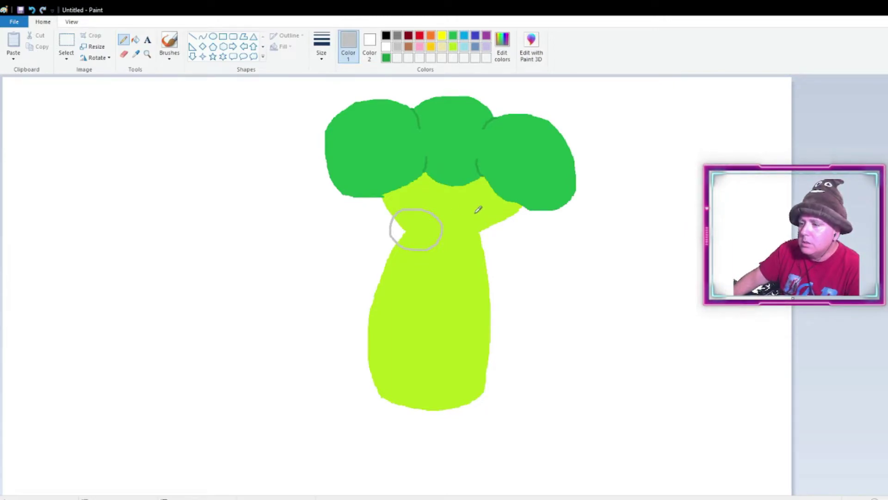
mouse_move(477, 211)
mouse_down()
mouse_move(447, 225)
mouse_move(452, 250)
mouse_move(474, 257)
mouse_move(491, 223)
mouse_up()
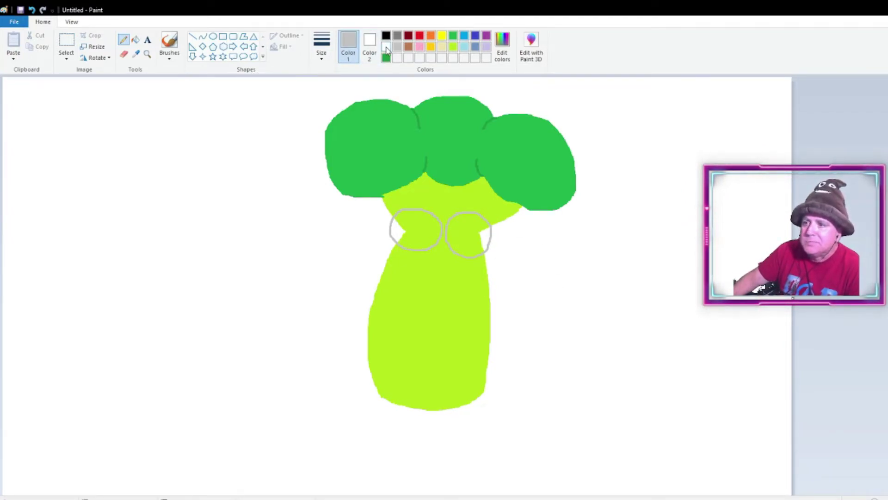
click(135, 41)
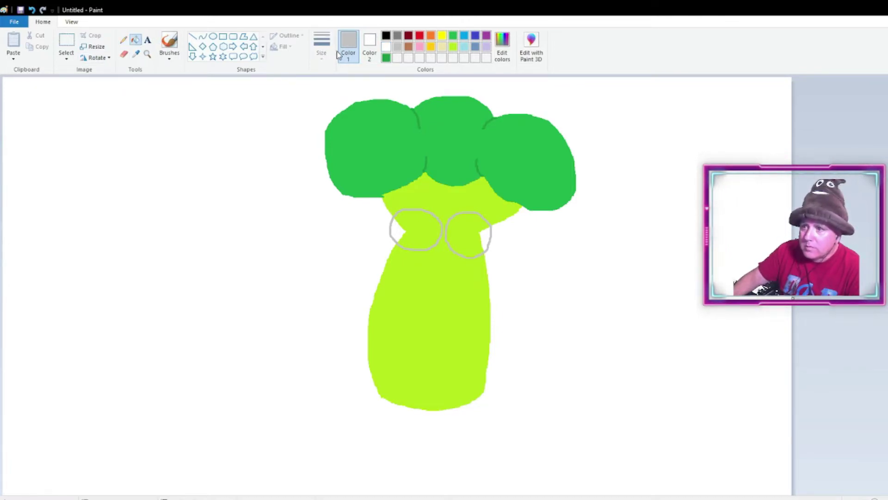
click(386, 47)
click(414, 219)
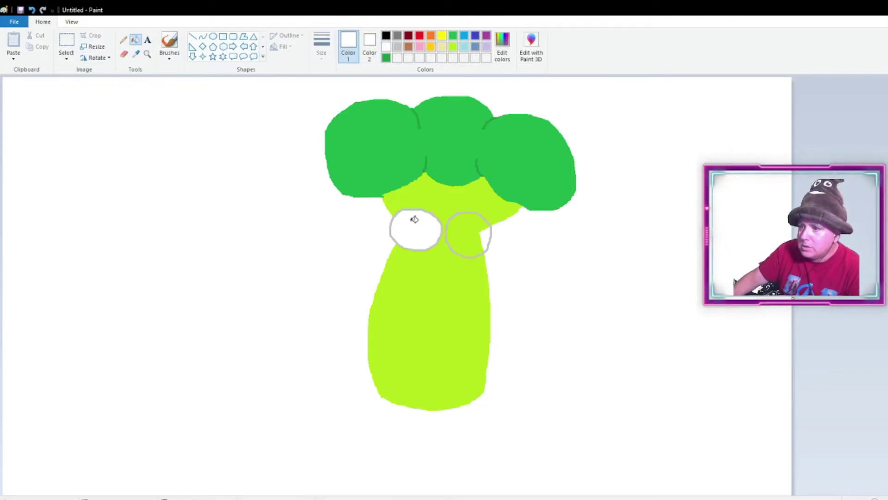
click(458, 230)
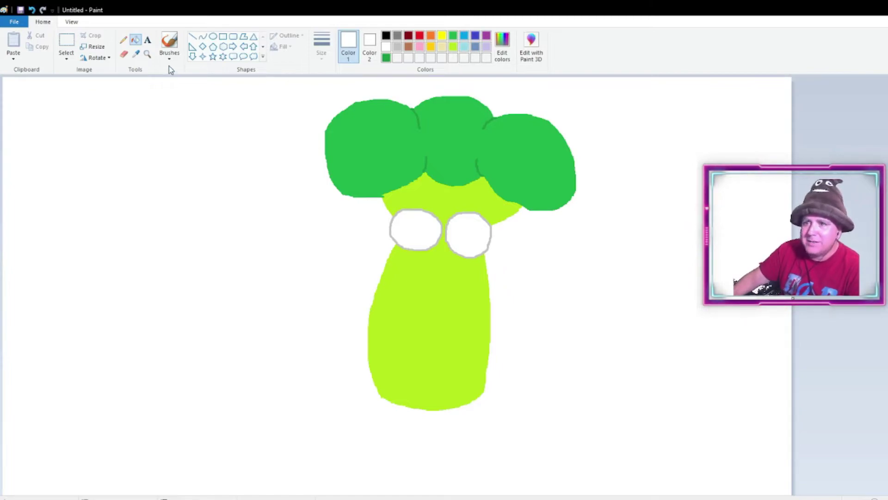
Pencil a small black pupil in the middle of each eye and fill both with black.
click(386, 37)
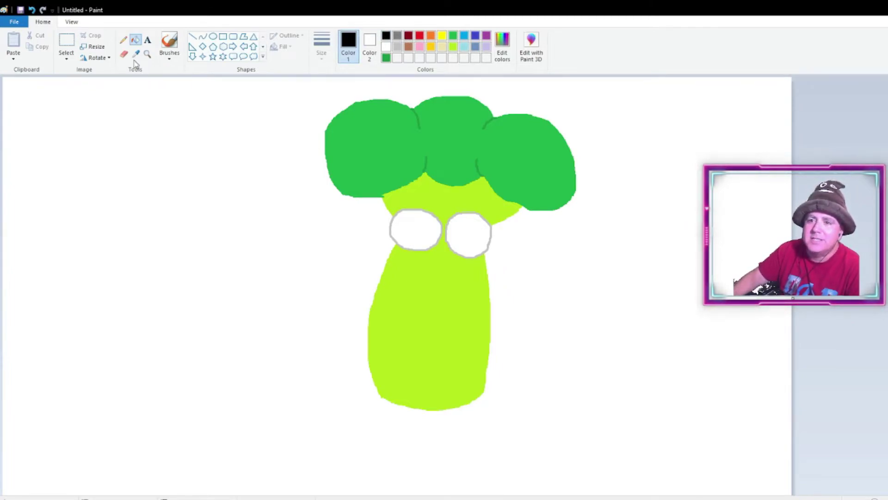
click(123, 39)
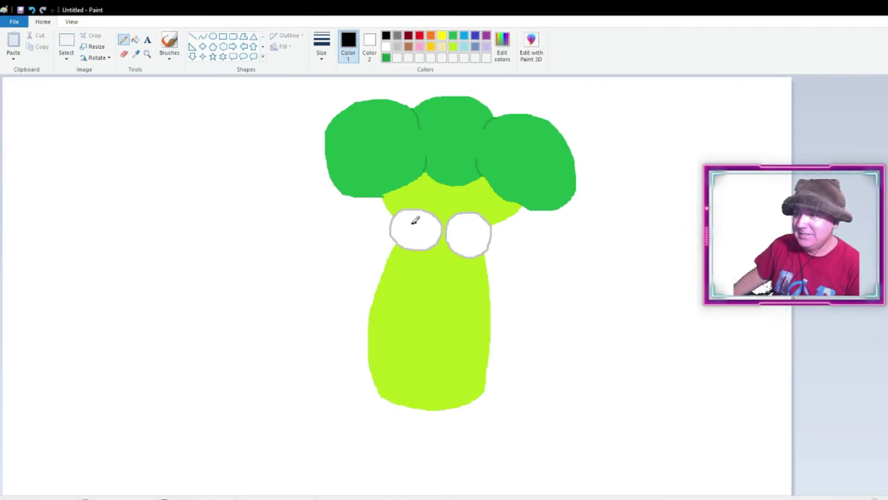
mouse_move(415, 221)
mouse_down()
mouse_move(420, 234)
mouse_move(423, 221)
mouse_move(413, 222)
mouse_up()
mouse_move(469, 228)
mouse_down()
mouse_move(468, 236)
mouse_move(473, 228)
mouse_up()
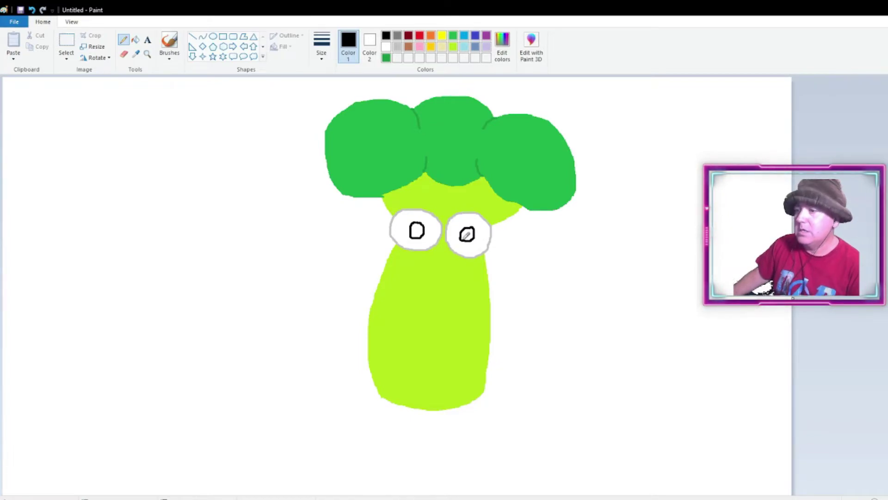
click(135, 41)
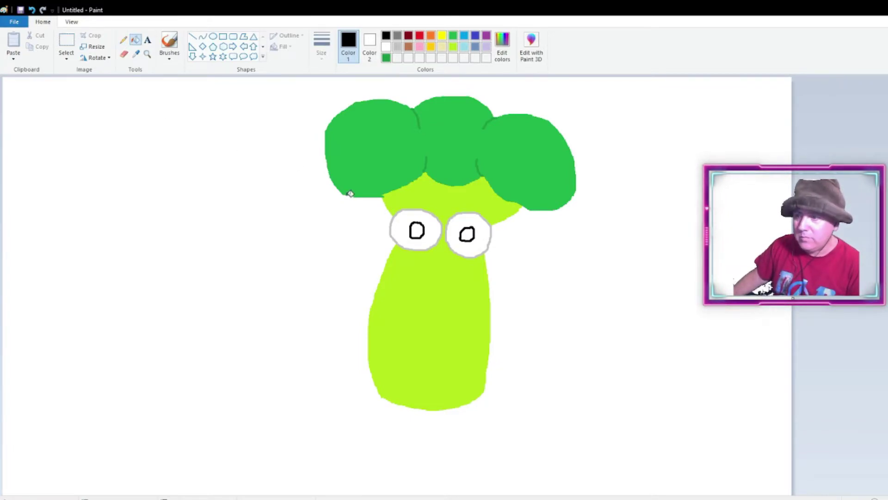
click(417, 231)
click(468, 232)
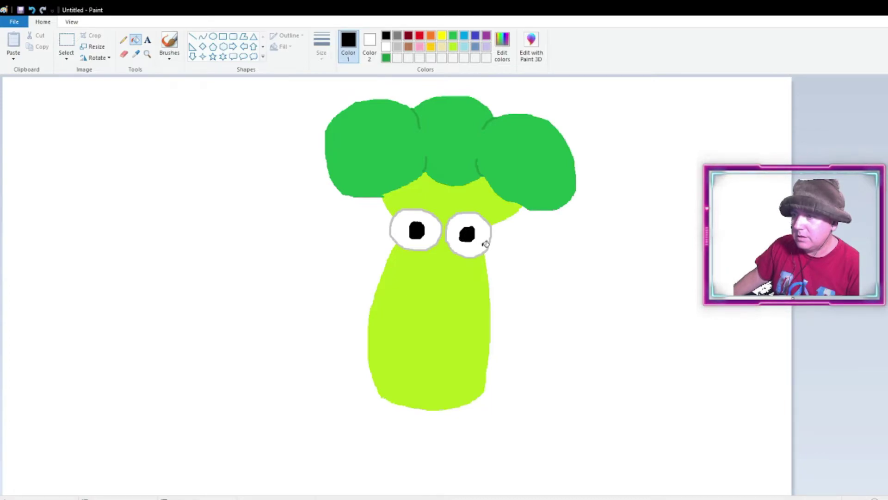
Pencil an open smiling mouth outline in light gray on the stalk below the eyes.
click(124, 41)
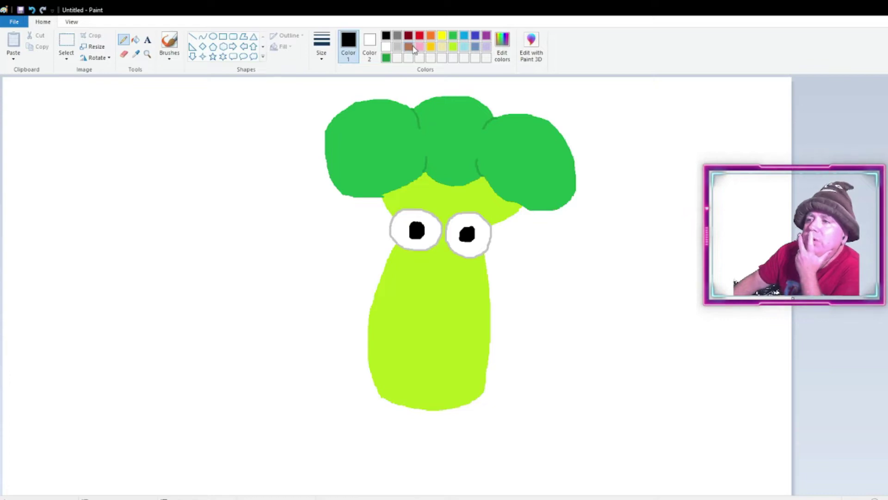
click(397, 47)
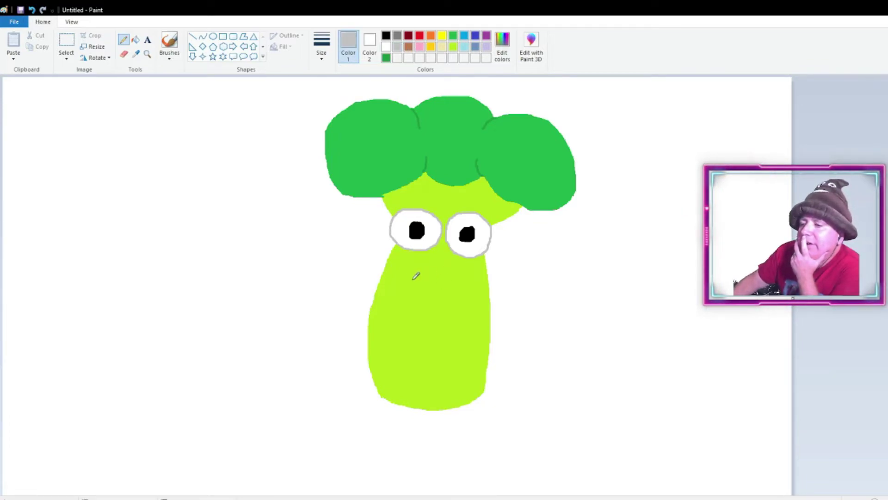
mouse_move(401, 276)
mouse_down()
mouse_move(420, 307)
mouse_move(446, 312)
mouse_move(467, 306)
mouse_move(478, 286)
mouse_move(396, 277)
mouse_up()
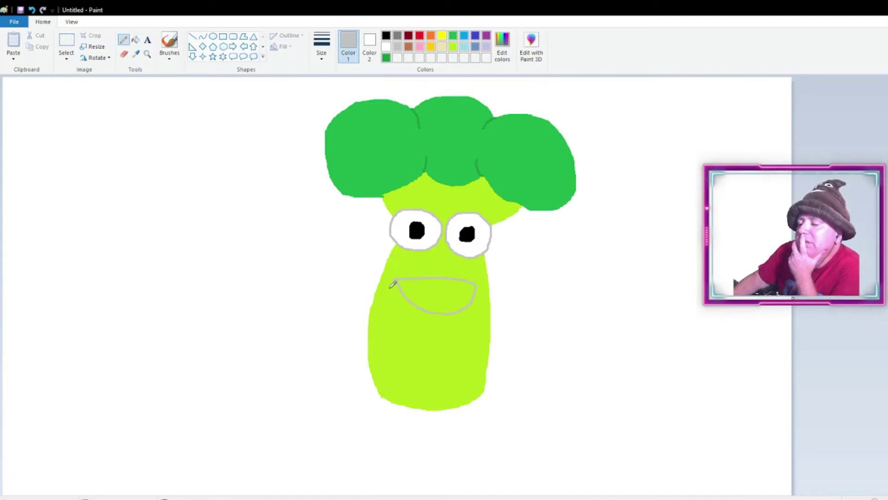
Try a white fill inside the mouth and replace it with a black fill.
click(370, 44)
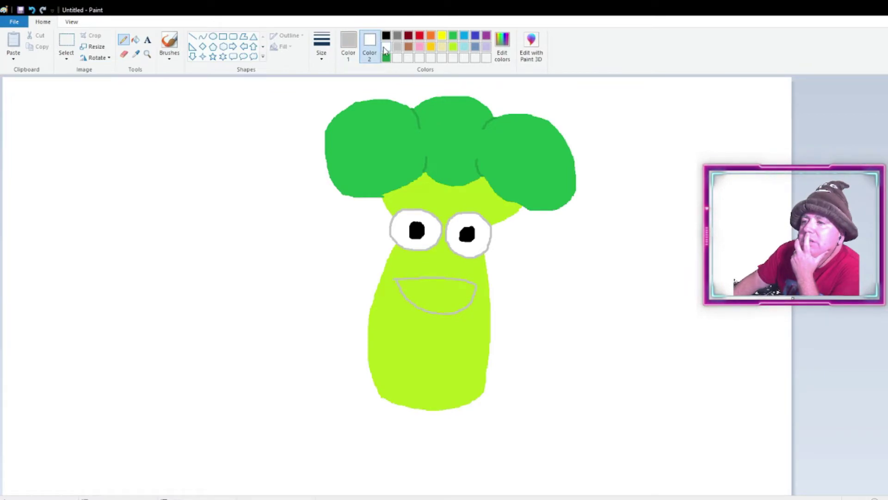
click(348, 46)
click(387, 47)
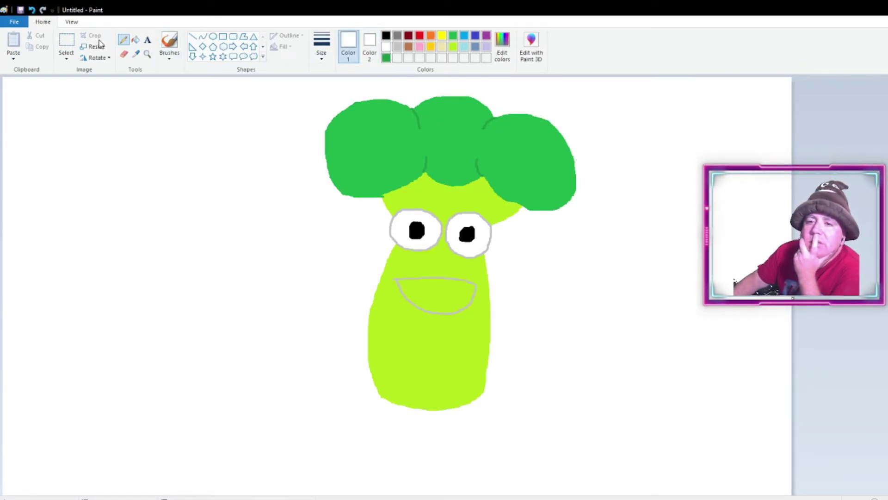
click(136, 41)
click(428, 290)
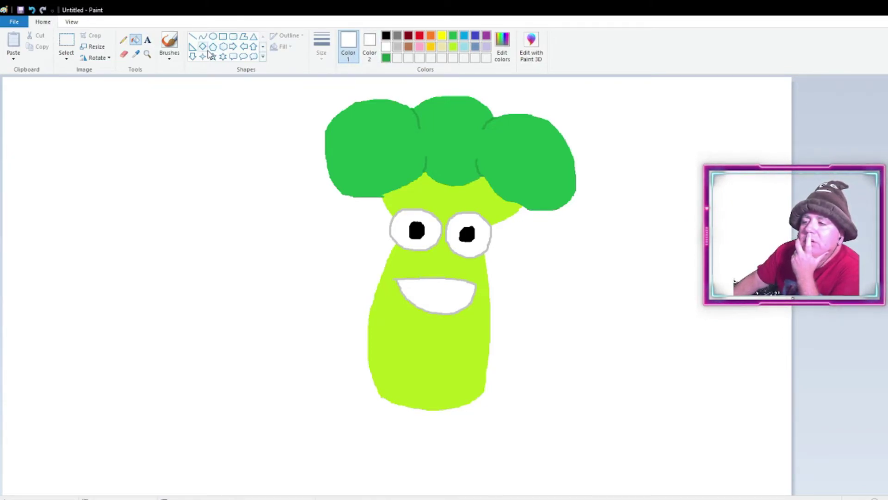
click(386, 36)
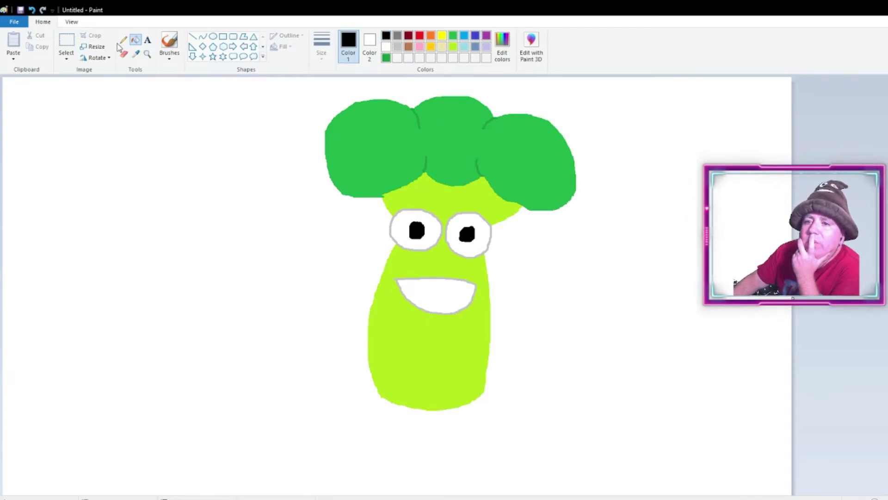
click(435, 287)
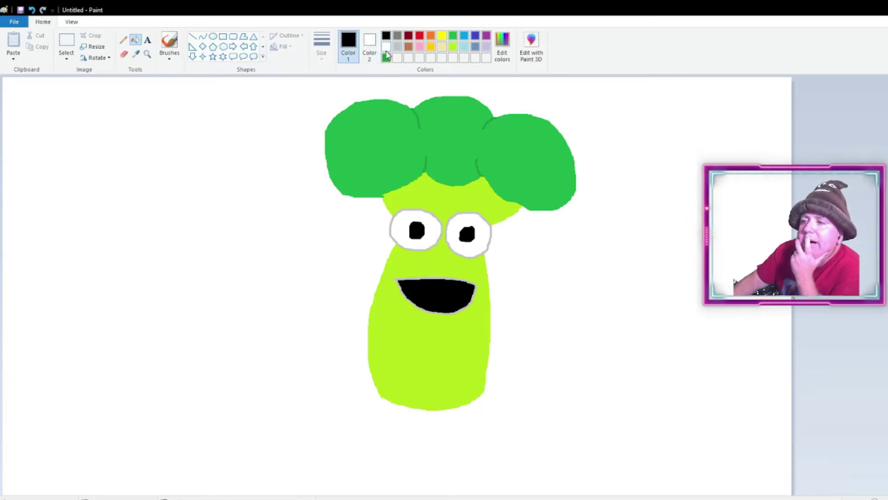
Mark off upper teeth with a white line across the mouth and fill the area above it white.
click(386, 47)
click(123, 39)
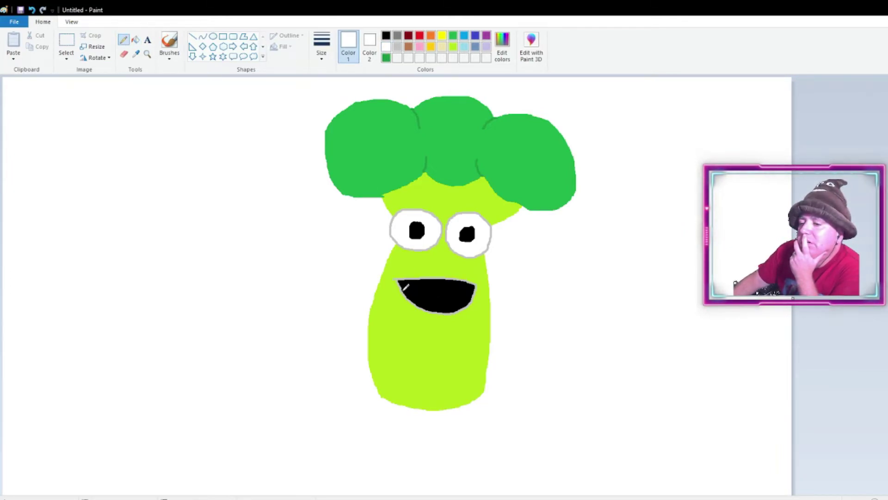
drag(403, 290, 469, 289)
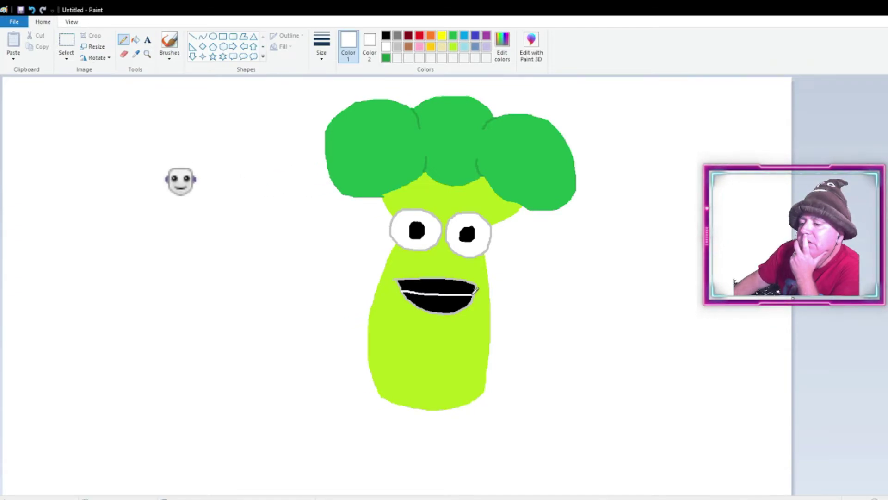
drag(409, 280, 424, 285)
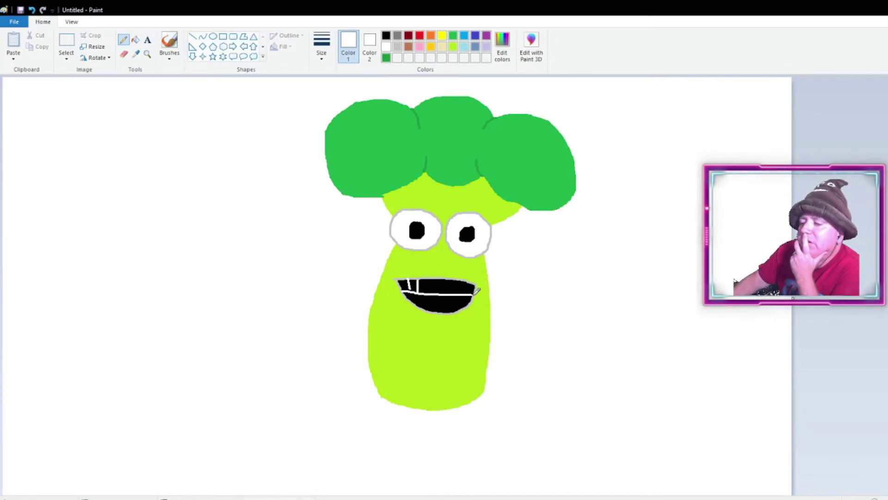
click(135, 39)
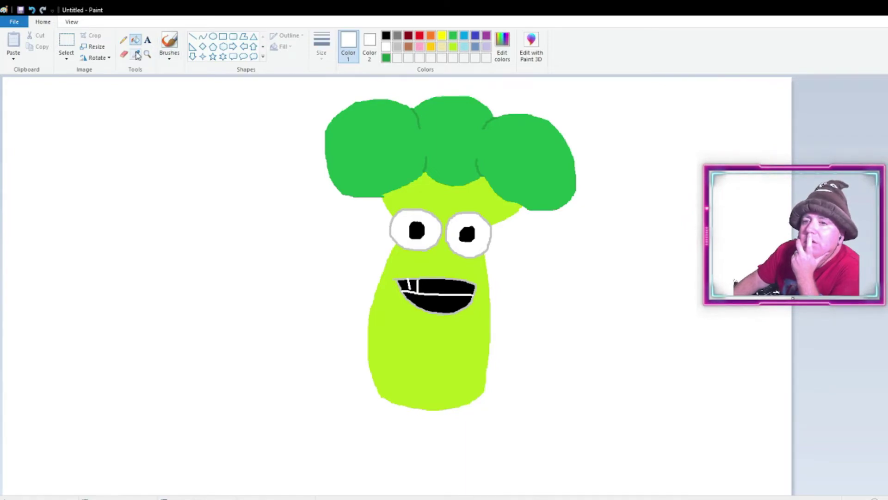
click(407, 284)
click(421, 283)
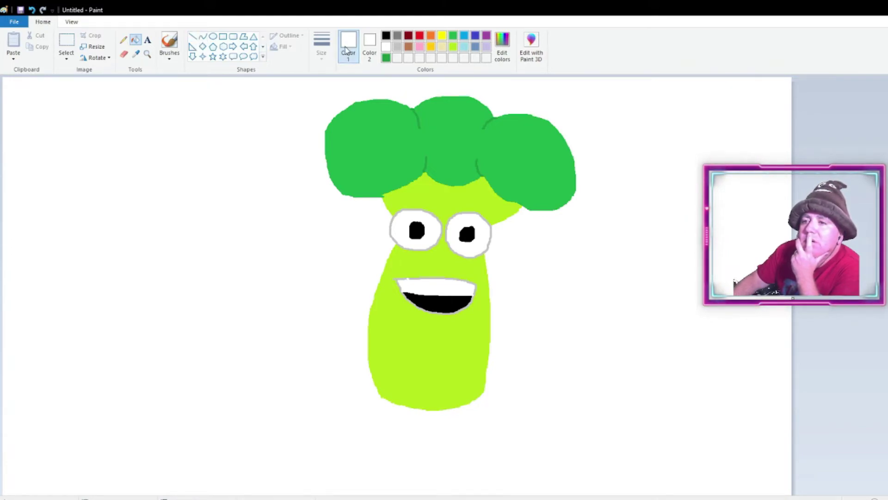
Draw a light gray line across the lower mouth and fill the area beneath it pink as a tongue.
click(397, 48)
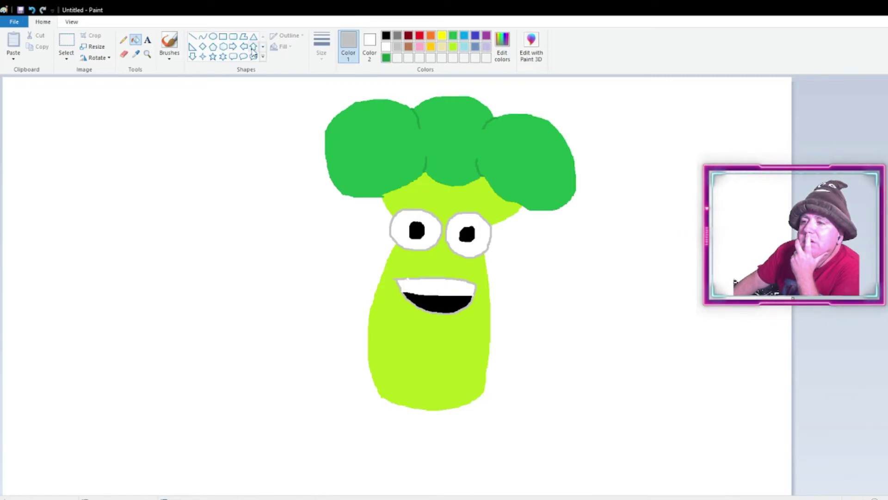
click(124, 40)
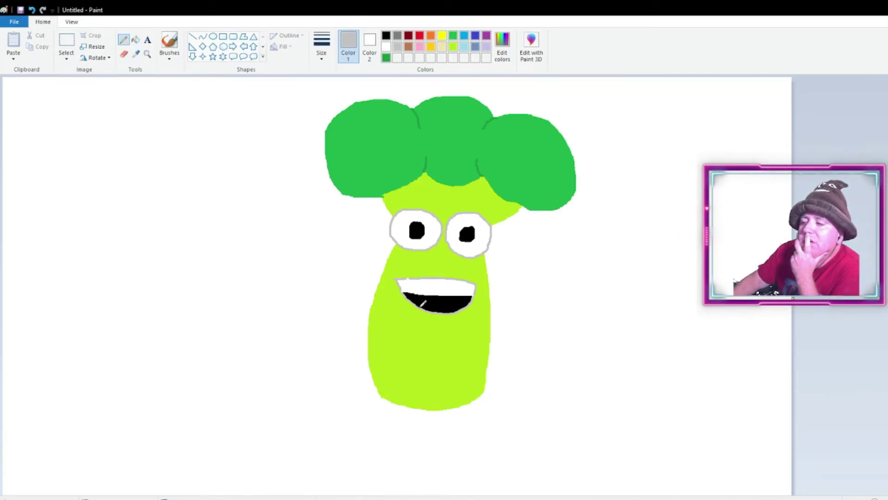
drag(431, 303, 467, 300)
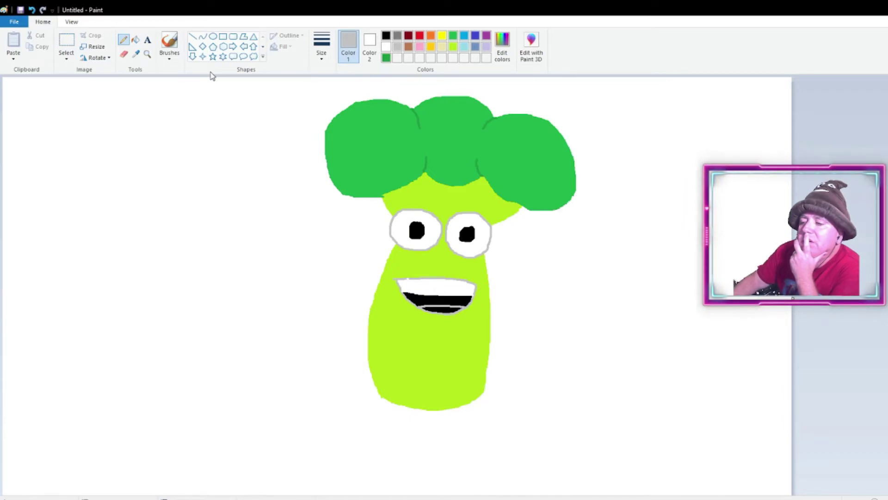
click(419, 47)
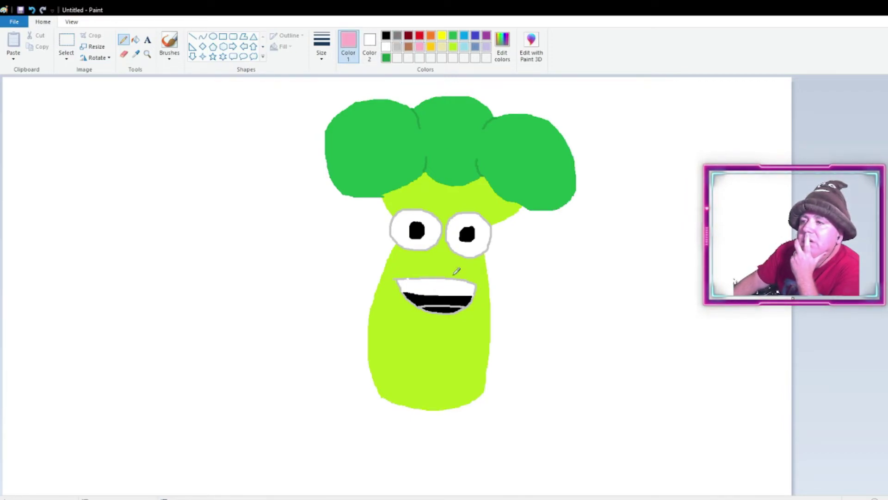
click(135, 41)
click(442, 308)
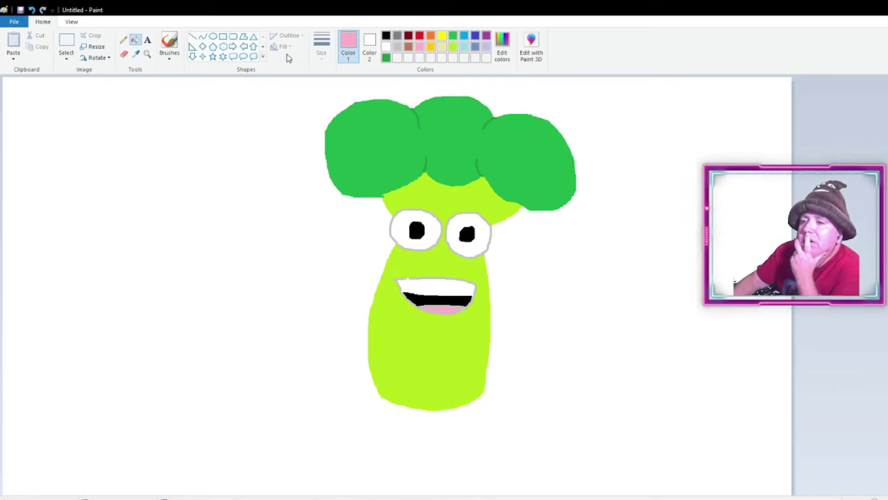
Divide the white upper teeth into individual teeth with short vertical light gray pencil lines, redrawing any misplaced strokes.
click(397, 47)
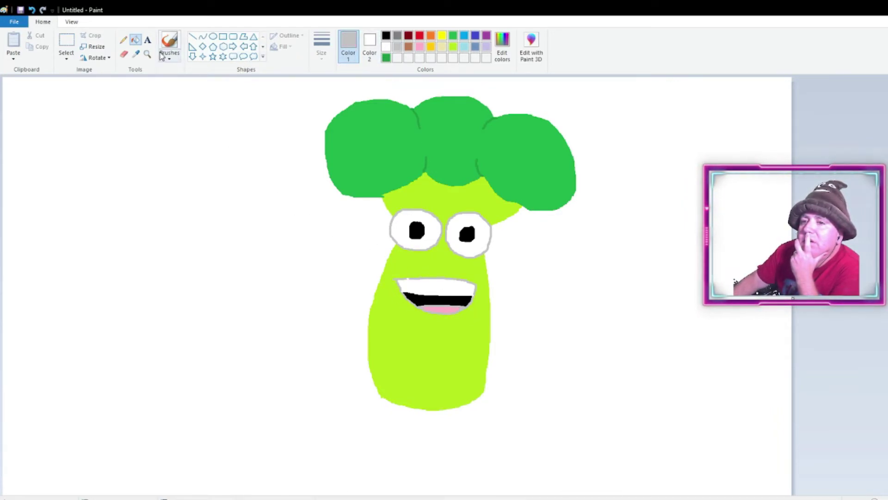
click(123, 40)
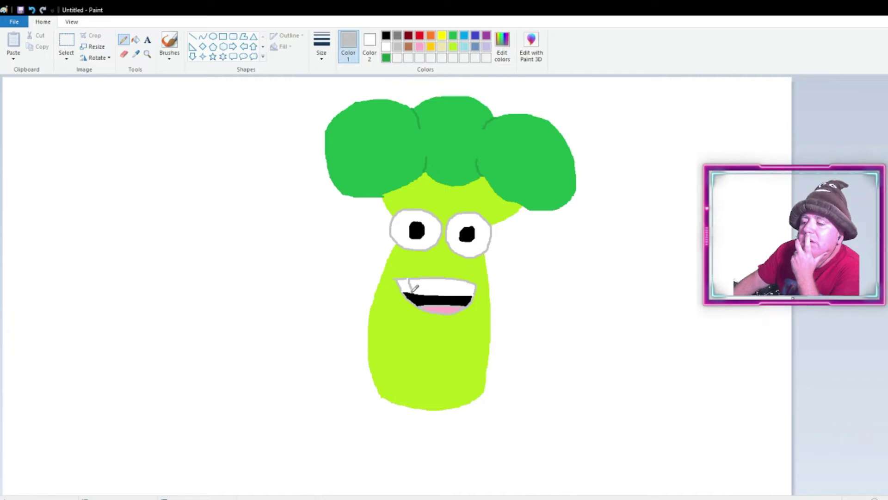
drag(413, 288, 445, 297)
click(32, 10)
drag(406, 287, 470, 292)
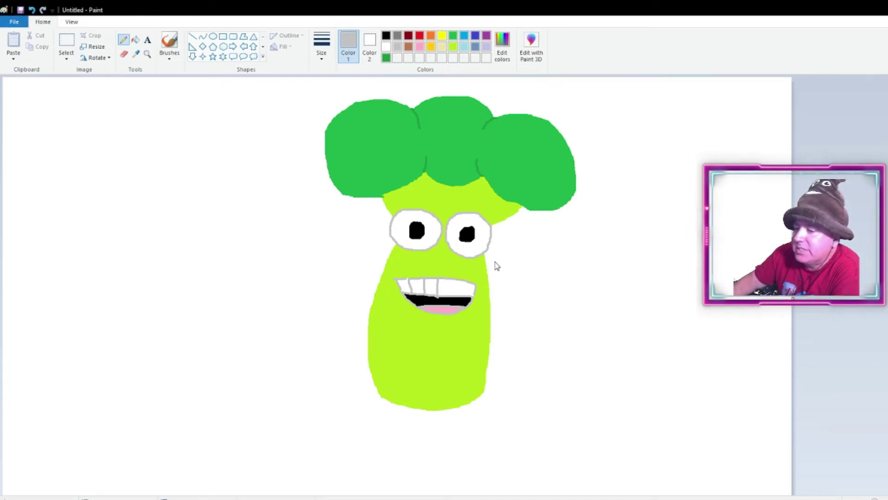
click(33, 10)
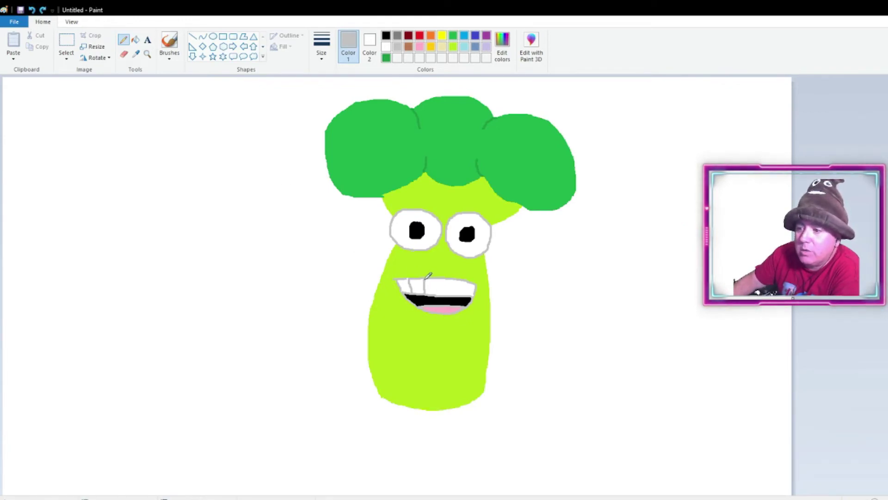
mouse_move(436, 279)
mouse_down()
mouse_move(437, 292)
mouse_move(460, 291)
mouse_up()
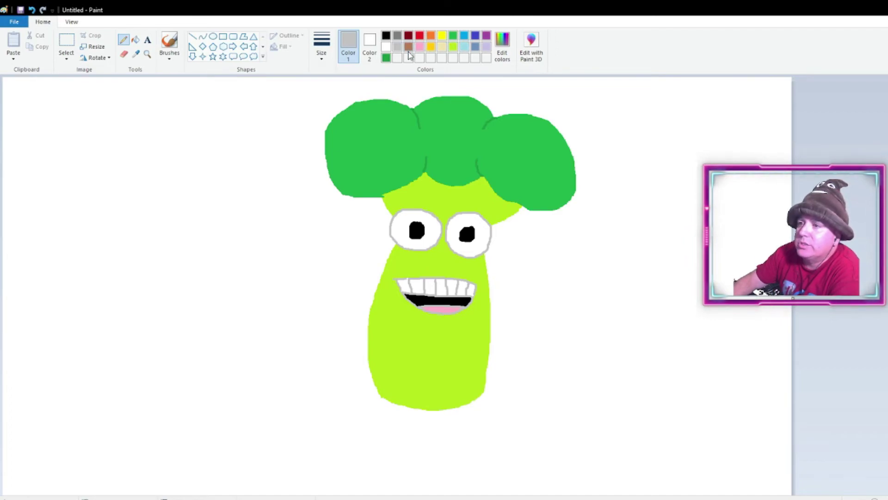
Mix a custom pale lime and pencil two vertical highlight lines on the lower stalk and two on the stalk just beneath the crown.
click(386, 57)
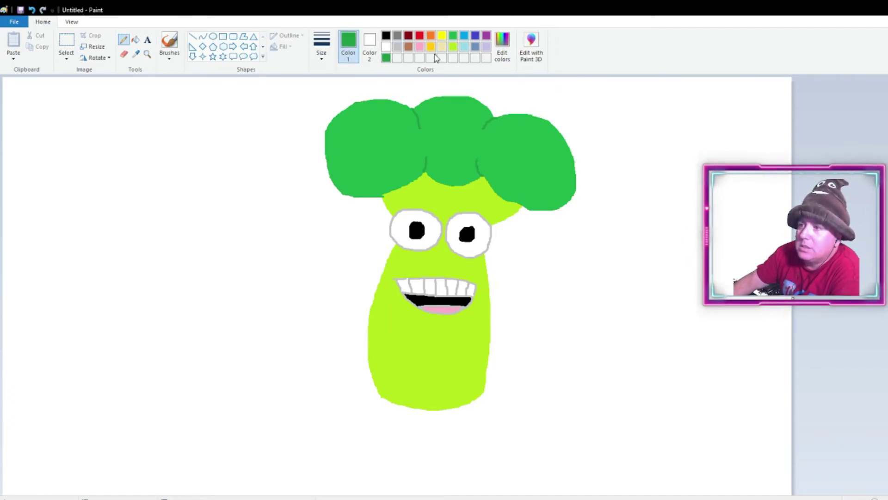
click(453, 47)
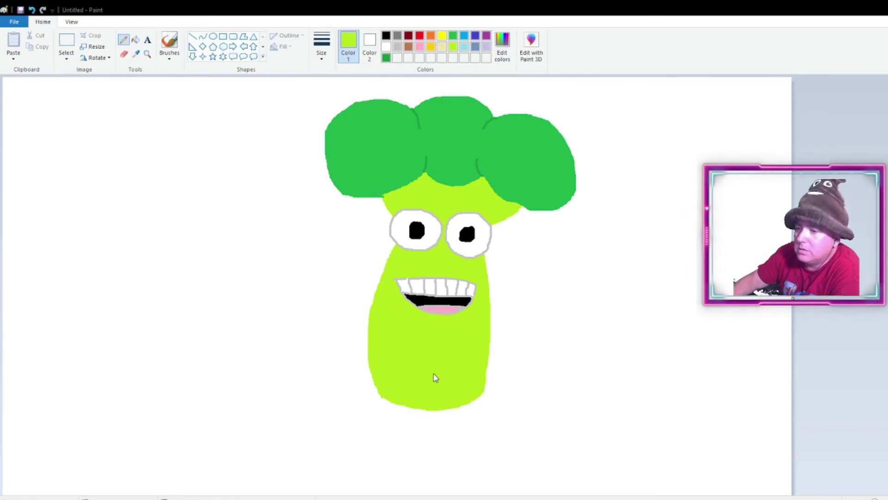
key(Return)
drag(393, 334, 402, 403)
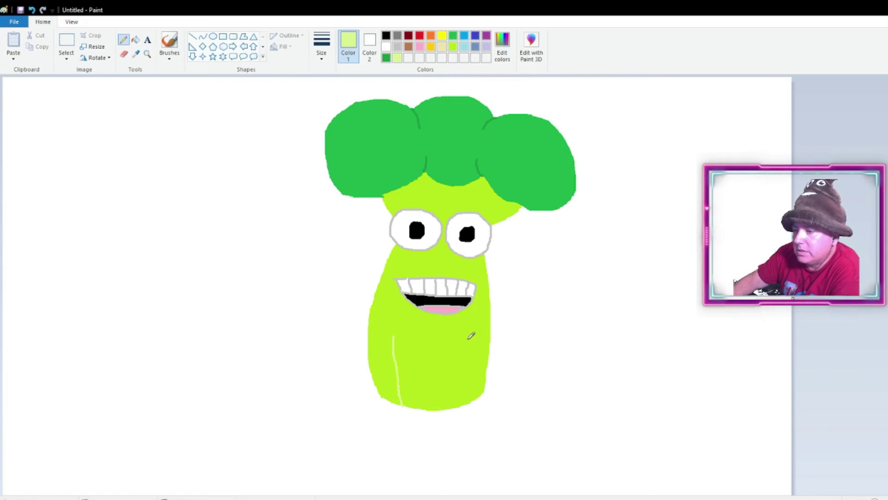
drag(467, 335, 457, 407)
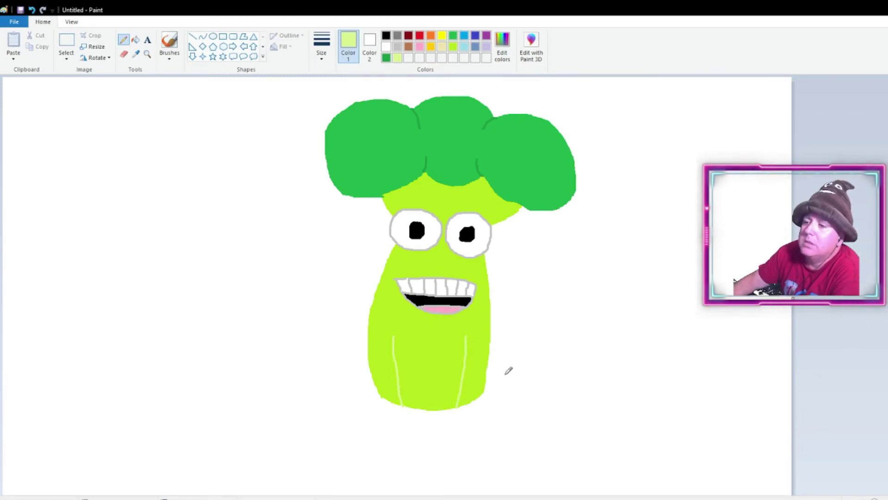
mouse_move(426, 177)
mouse_down()
mouse_move(427, 202)
mouse_move(475, 202)
mouse_move(481, 178)
mouse_up()
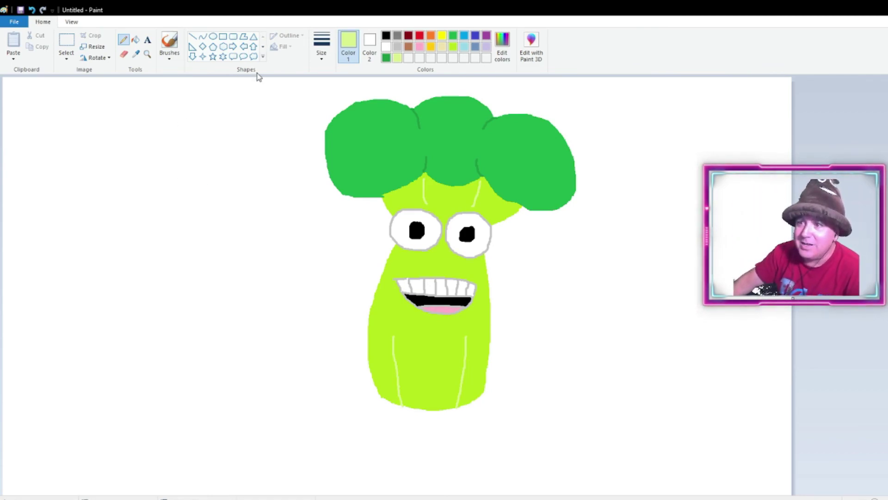
Handwrite the artist's signature in red pencil on the blank canvas beside the lower stalk, slanting upward.
click(419, 37)
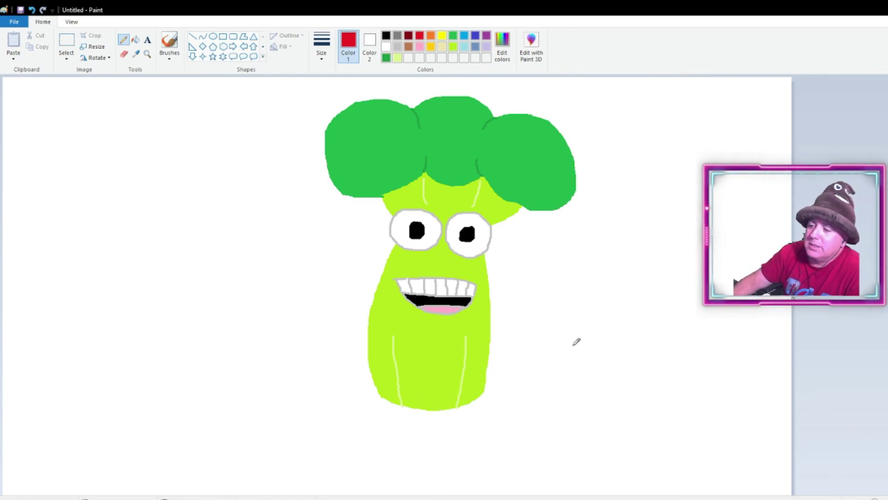
mouse_move(578, 363)
mouse_down()
mouse_move(588, 402)
mouse_move(563, 365)
mouse_move(607, 350)
mouse_move(605, 374)
mouse_move(622, 358)
mouse_move(649, 354)
mouse_up()
mouse_move(593, 380)
mouse_down()
mouse_move(632, 401)
mouse_move(594, 386)
mouse_move(621, 380)
mouse_move(629, 398)
mouse_up()
mouse_move(634, 364)
mouse_down()
mouse_move(658, 380)
mouse_move(673, 362)
mouse_move(696, 361)
mouse_move(698, 337)
mouse_move(707, 356)
mouse_move(716, 344)
mouse_move(718, 352)
mouse_move(724, 341)
mouse_move(694, 341)
mouse_move(720, 331)
mouse_up()
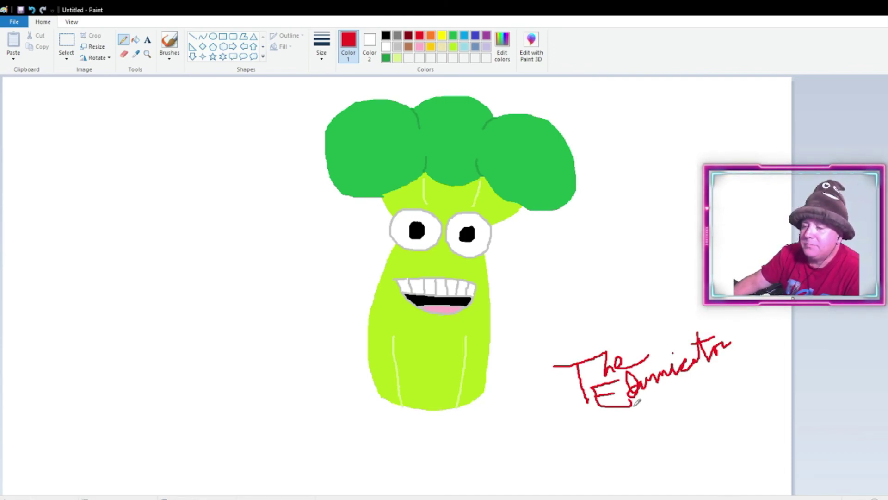